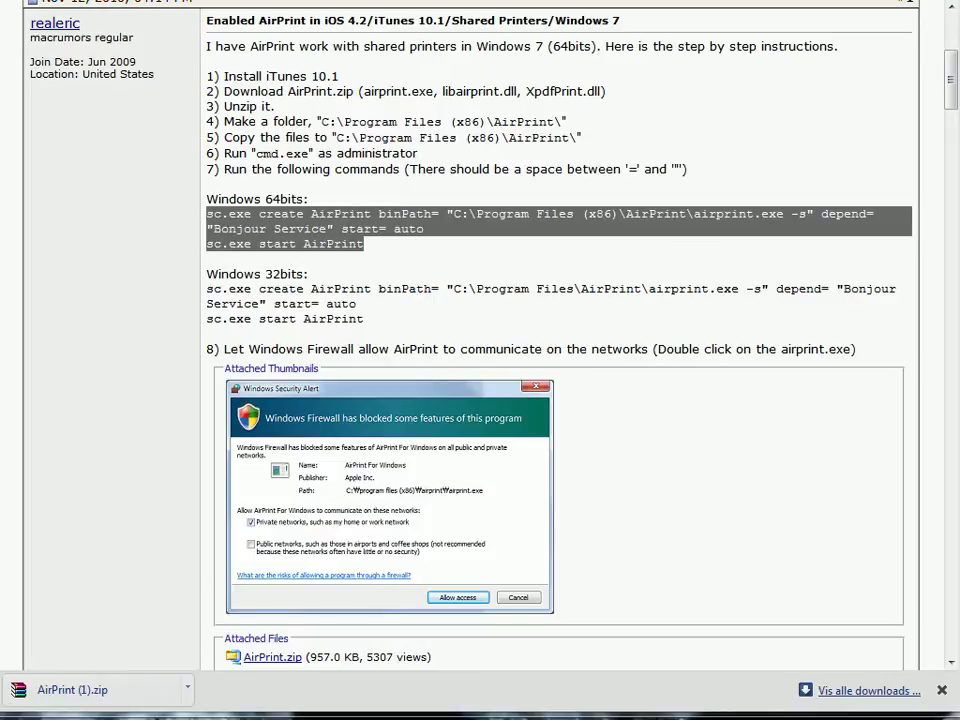
Bring up the Automatic Email Manager window, narrow it, look over its message list and close it
{"action": "key", "text": "alt+Tab"}
{"action": "left_click_drag", "start_coordinate": [508, 133], "coordinate": [599, 117]}
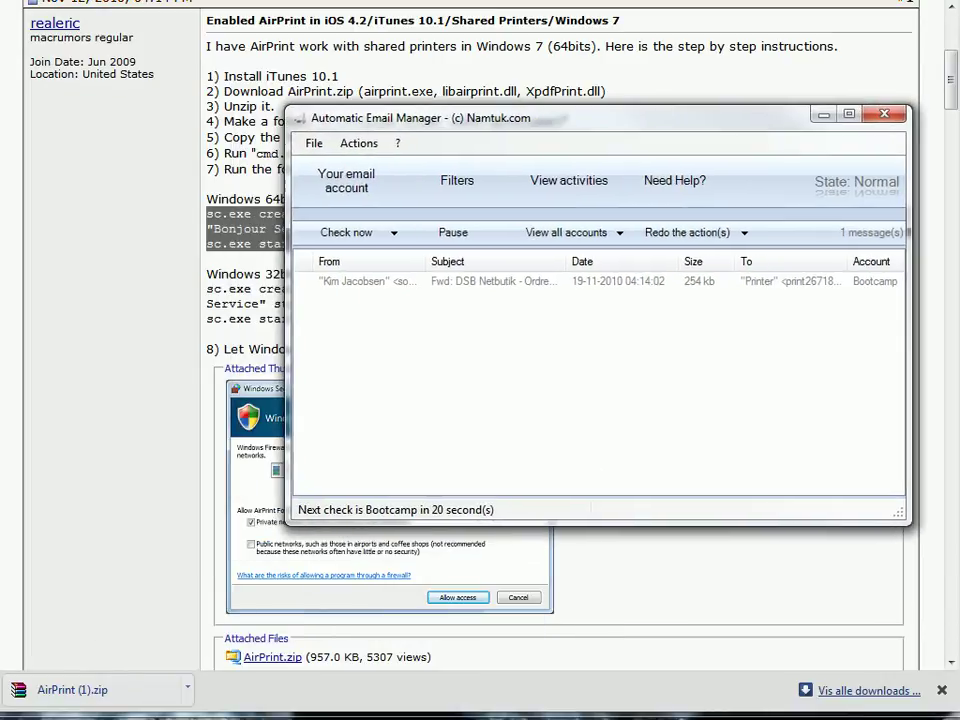
{"action": "left_click_drag", "start_coordinate": [908, 262], "coordinate": [804, 262]}
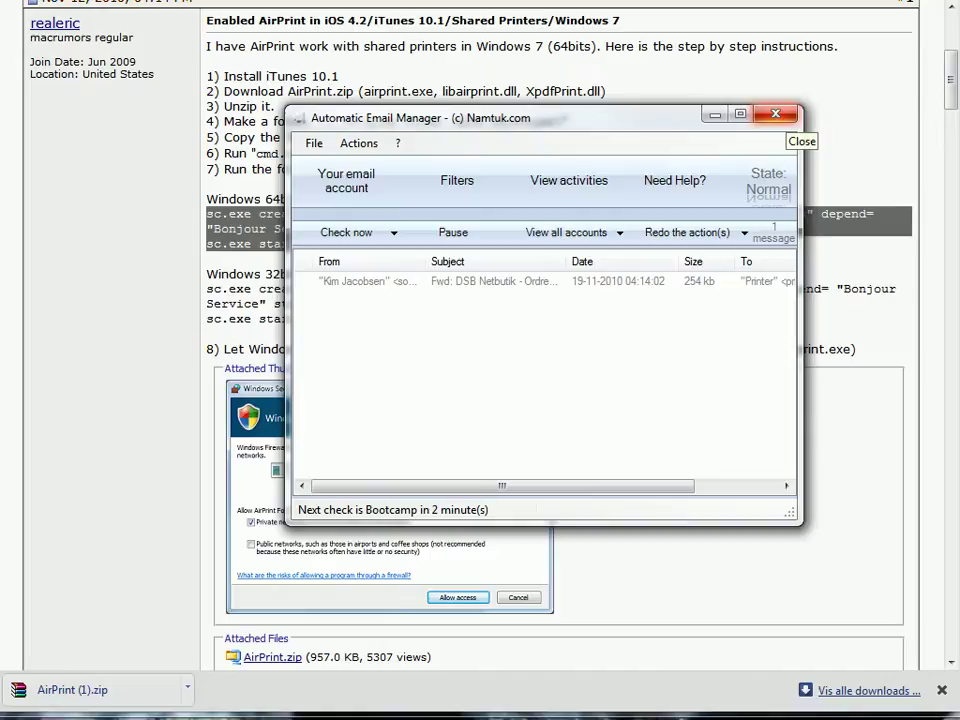
{"action": "left_click", "coordinate": [775, 114]}
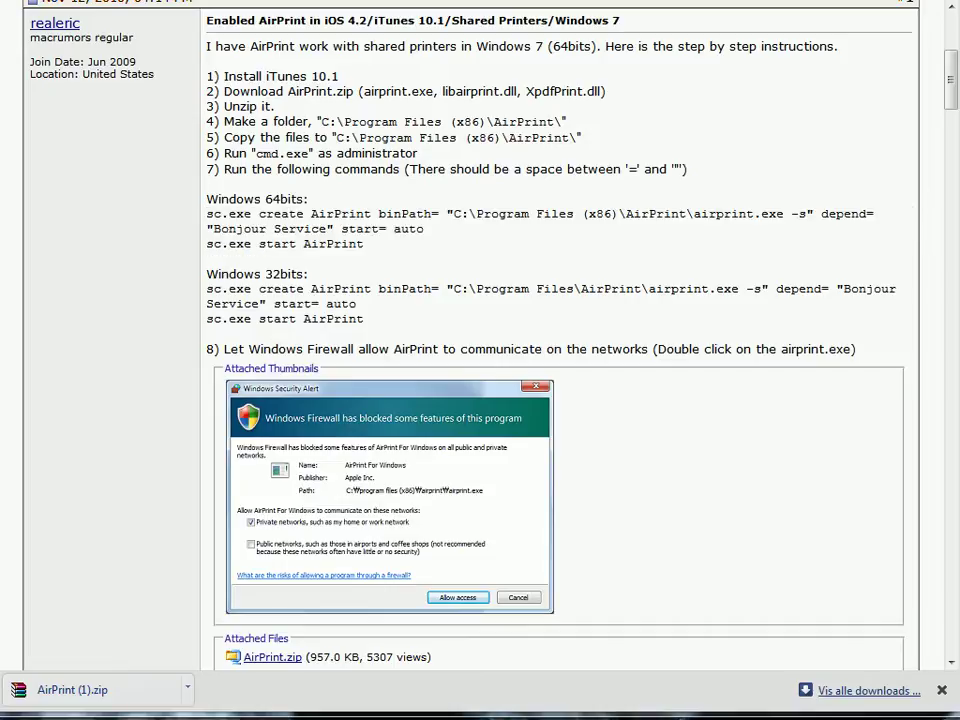
Read through the MacRumors forum post on enabling AirPrint in Windows 7, including its commands, firewall note and AirPrint.zip attachment
{"action": "scroll", "coordinate": [470, 340], "scroll_direction": "up", "scroll_amount": 3}
{"action": "scroll", "coordinate": [470, 340], "scroll_direction": "down", "scroll_amount": 2}
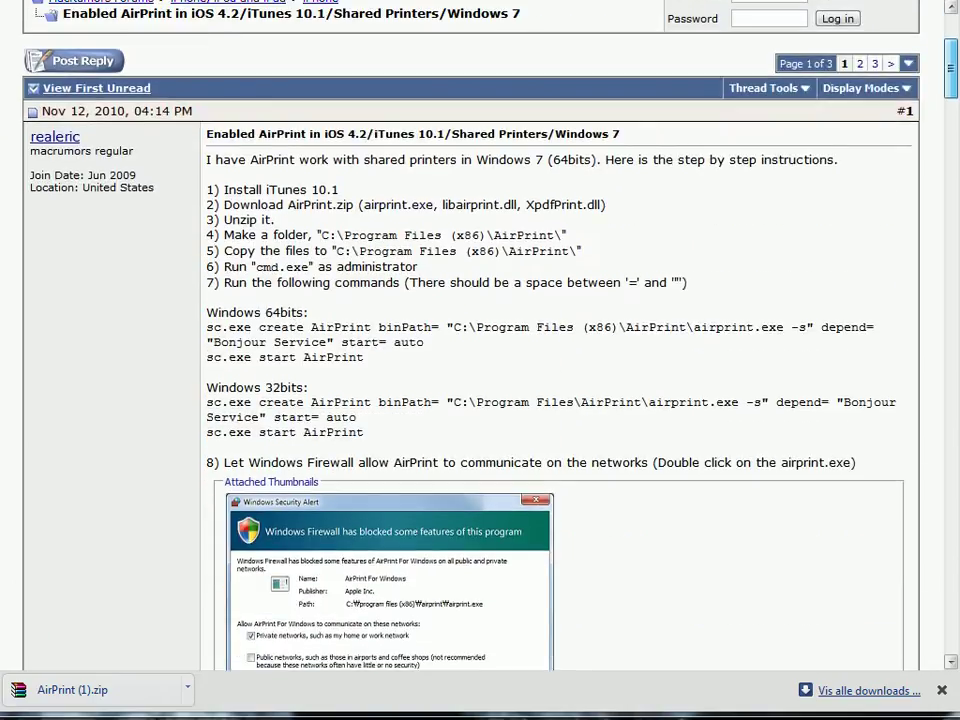
{"action": "scroll", "coordinate": [470, 340], "scroll_direction": "down", "scroll_amount": 1}
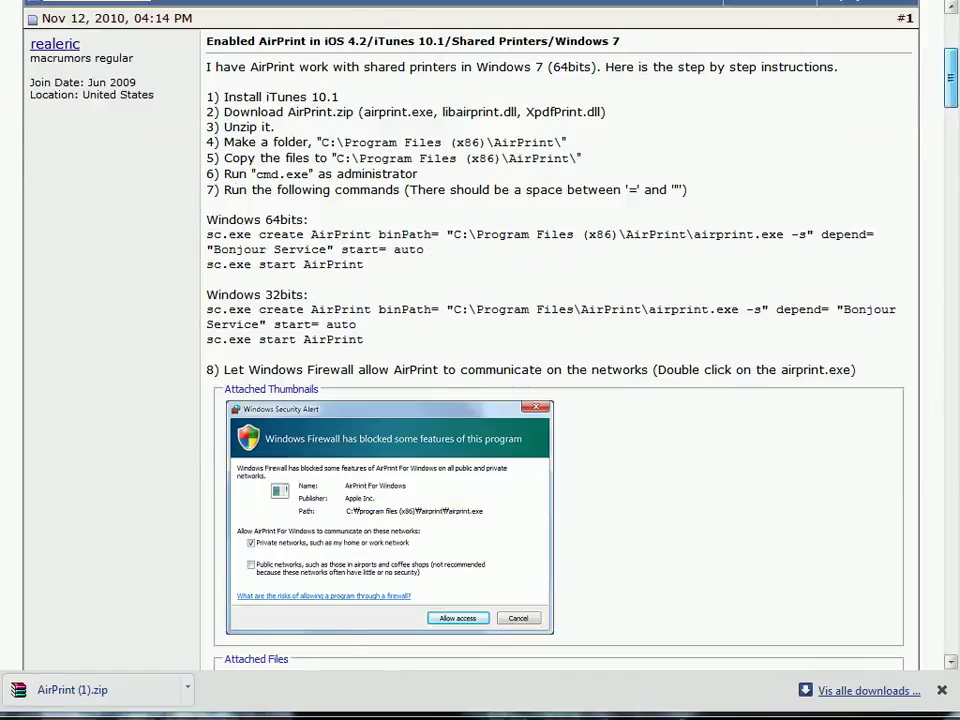
{"action": "scroll", "coordinate": [470, 340], "scroll_direction": "up", "scroll_amount": 2}
{"action": "scroll", "coordinate": [470, 340], "scroll_direction": "down", "scroll_amount": 2}
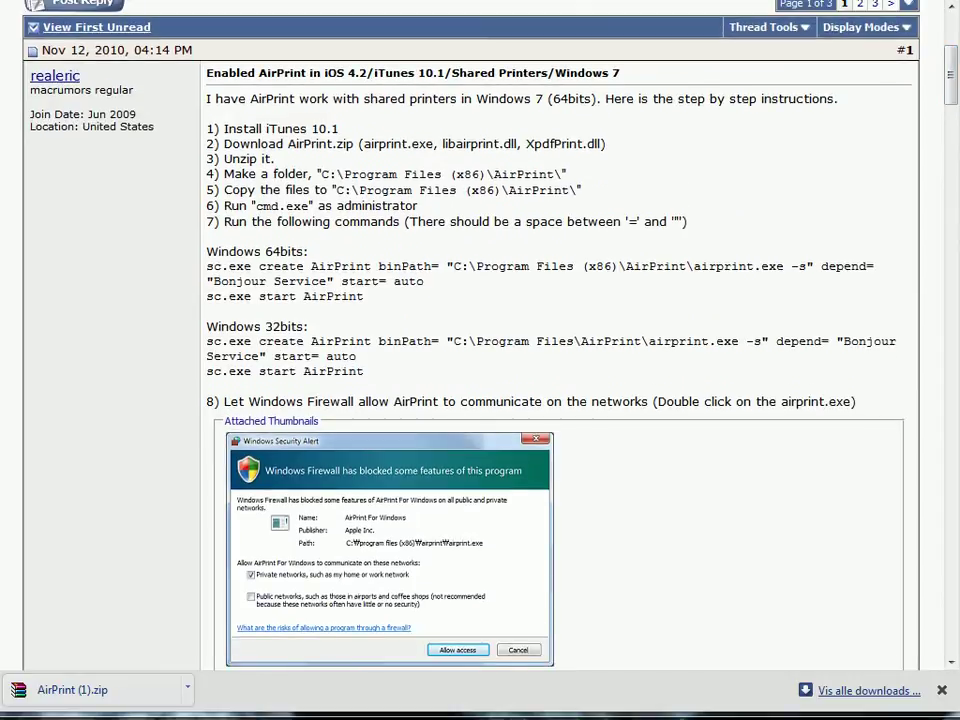
{"action": "scroll", "coordinate": [470, 340], "scroll_direction": "up", "scroll_amount": 2}
{"action": "scroll", "coordinate": [470, 340], "scroll_direction": "down", "scroll_amount": 2}
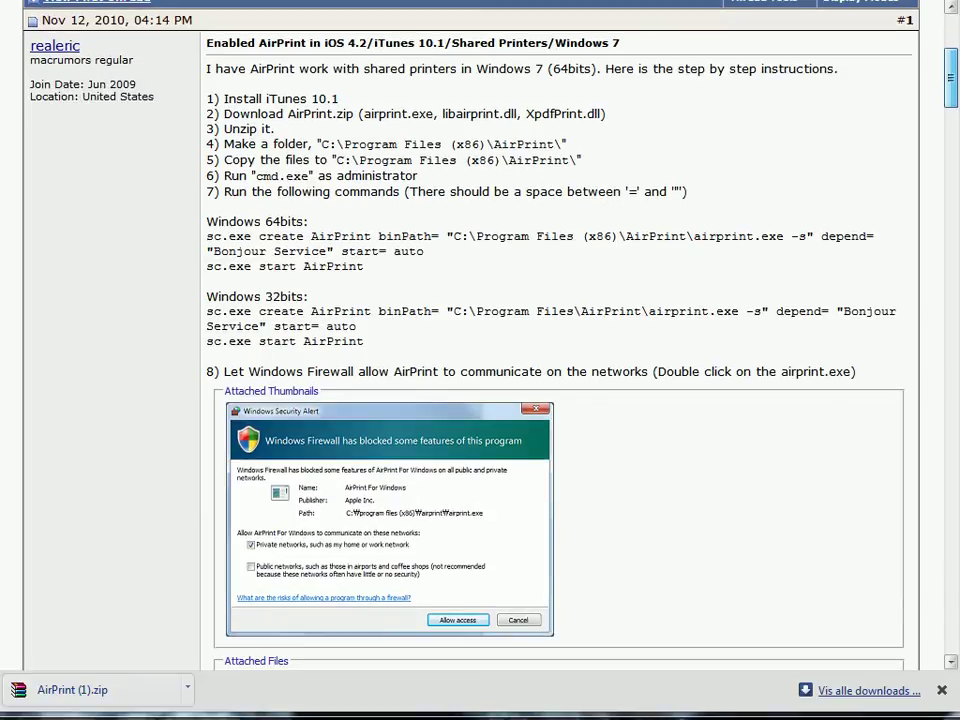
{"action": "scroll", "coordinate": [470, 340], "scroll_direction": "up", "scroll_amount": 2}
{"action": "scroll", "coordinate": [470, 340], "scroll_direction": "up", "scroll_amount": 2}
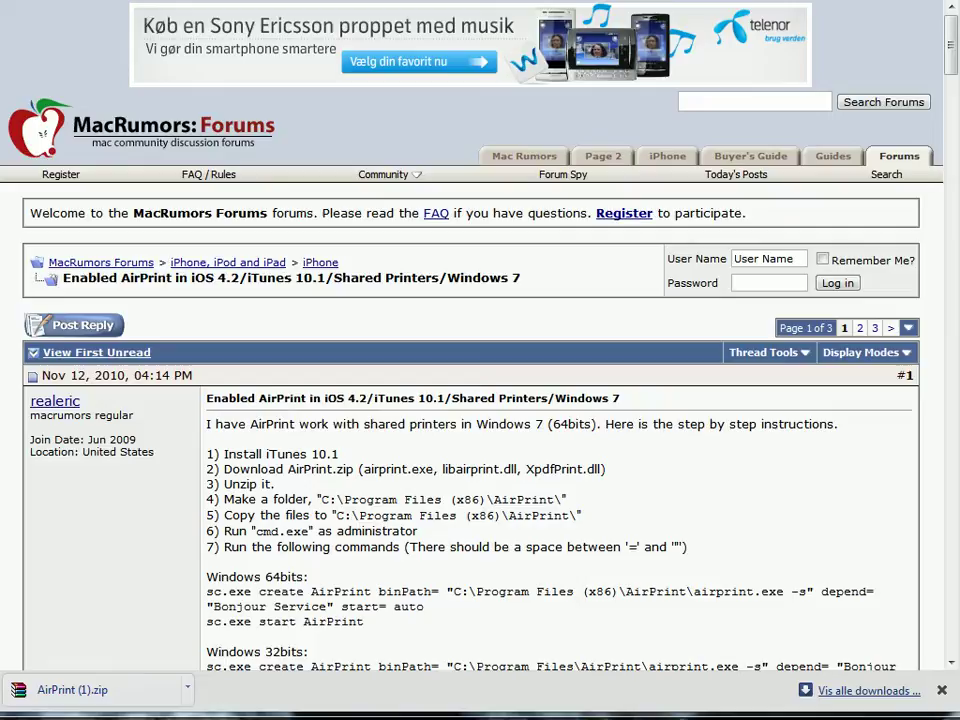
{"action": "scroll", "coordinate": [480, 400], "scroll_direction": "down", "scroll_amount": 3}
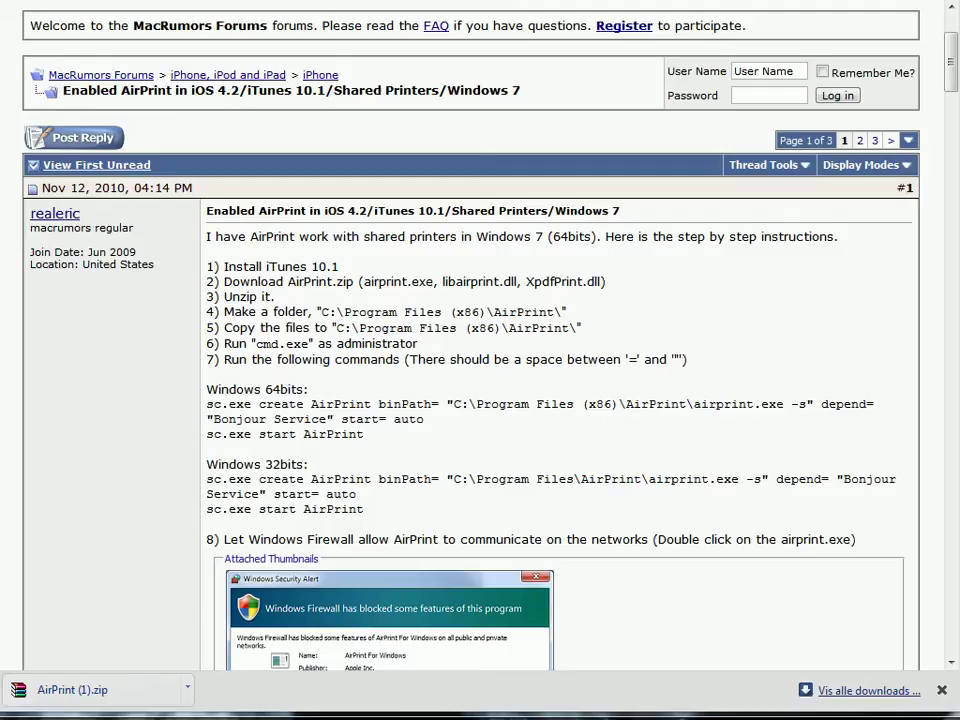
{"action": "scroll", "coordinate": [480, 380], "scroll_direction": "down", "scroll_amount": 3}
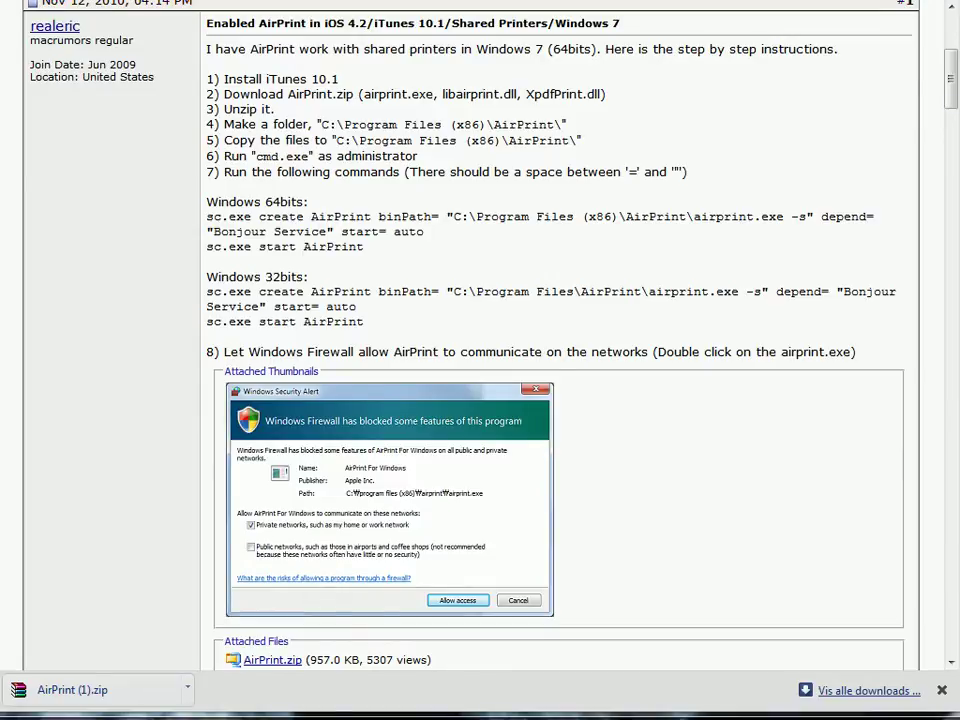
{"action": "scroll", "coordinate": [480, 335], "scroll_direction": "up", "scroll_amount": 1}
{"action": "scroll", "coordinate": [480, 335], "scroll_direction": "down", "scroll_amount": 2}
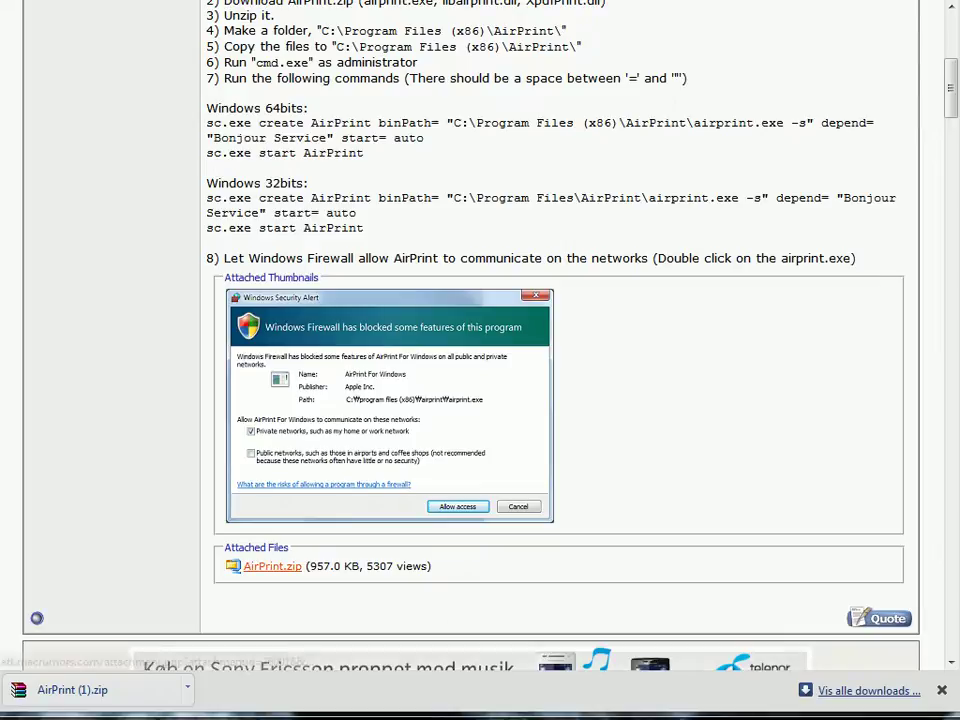
{"action": "scroll", "coordinate": [272, 566], "scroll_direction": "up", "scroll_amount": 4}
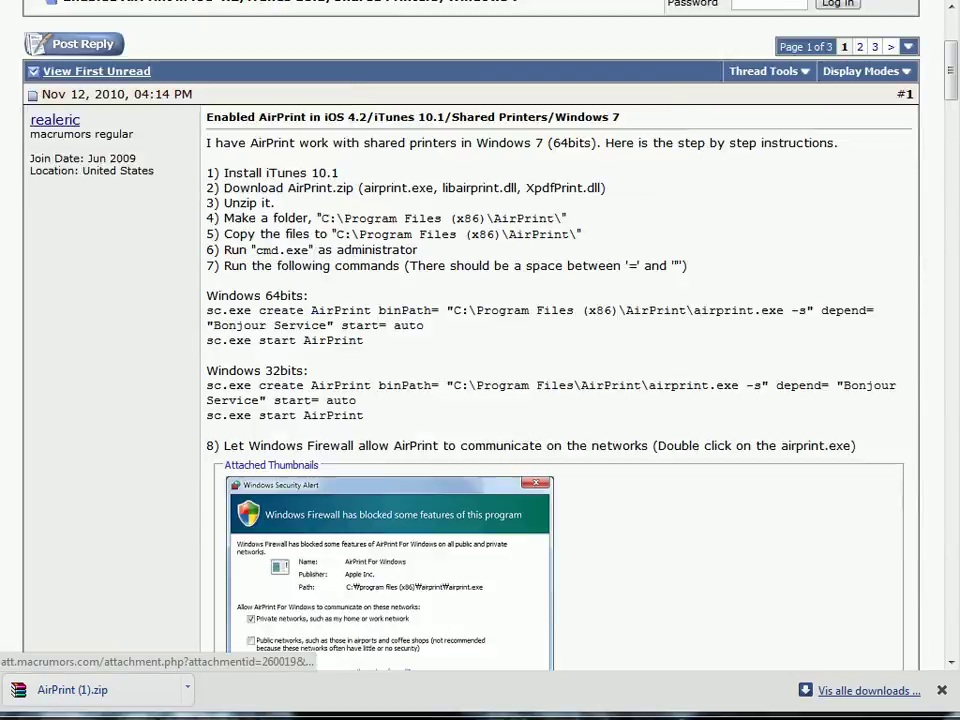
{"action": "scroll", "coordinate": [272, 566], "scroll_direction": "down", "scroll_amount": 4}
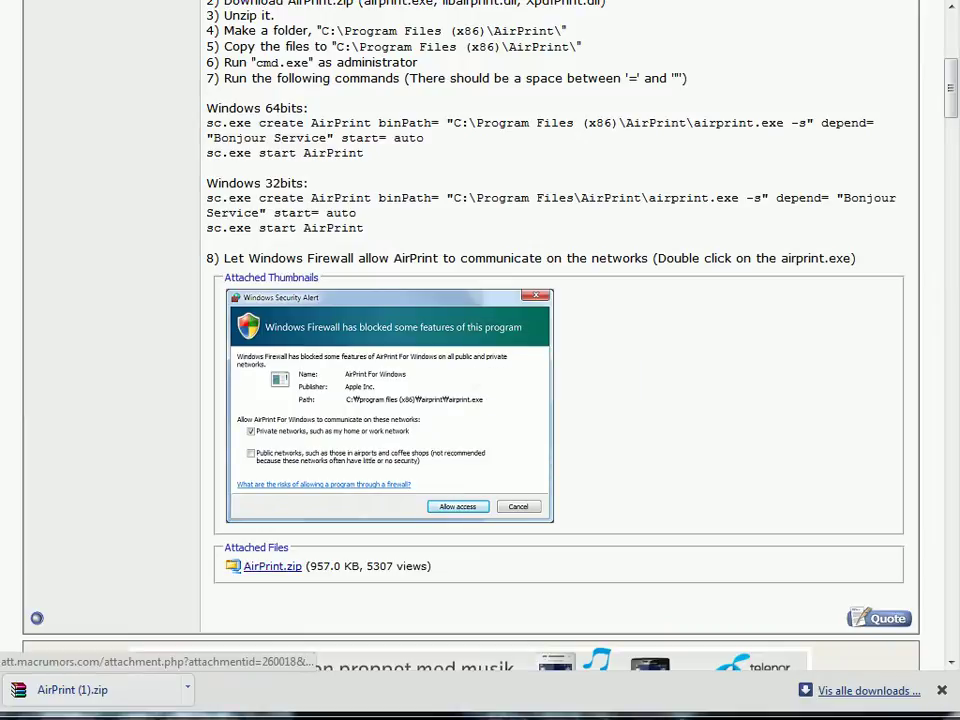
Open the downloaded AirPrint (1).zip in WinRAR and bring its file list into view
{"action": "left_click", "coordinate": [72, 689]}
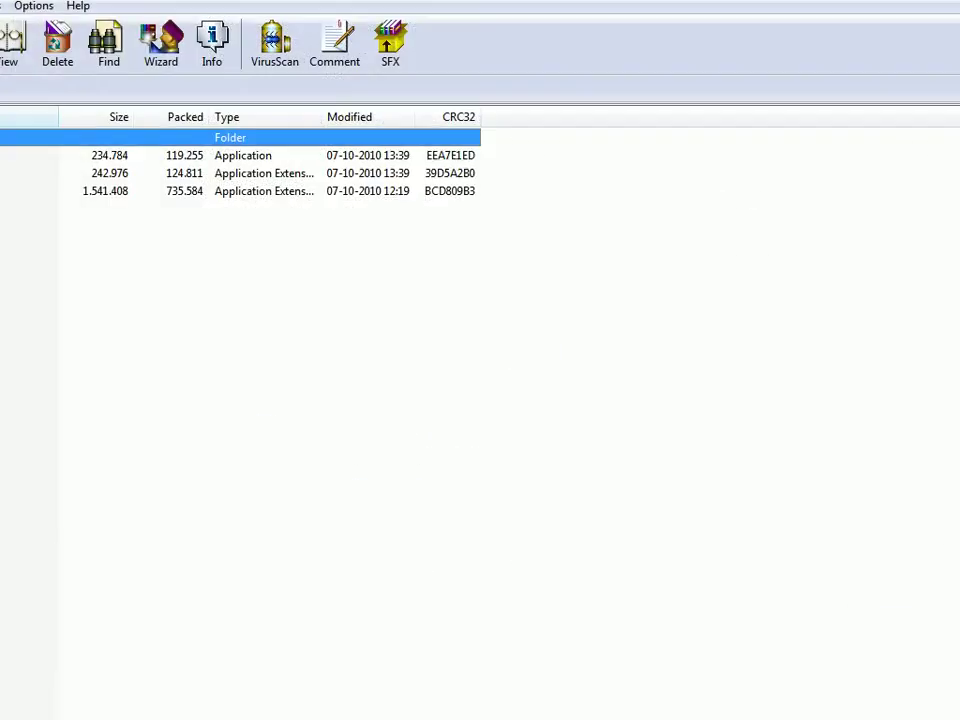
{"action": "left_click", "coordinate": [859, 407]}
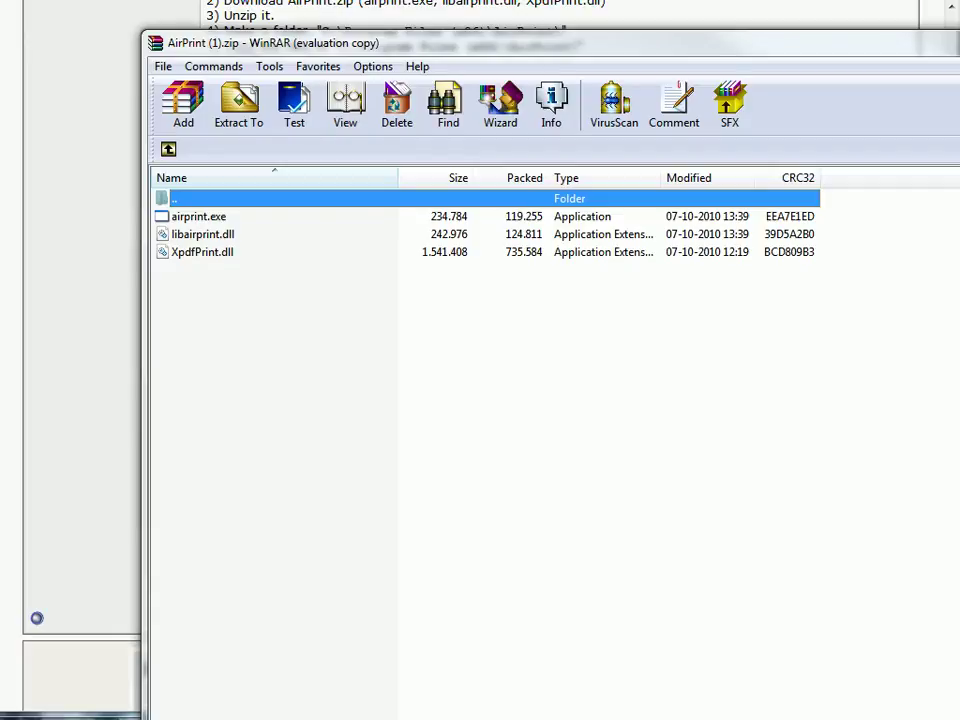
{"action": "key", "text": "alt+Tab"}
{"action": "left_click_drag", "start_coordinate": [843, 2], "coordinate": [0, 207]}
{"action": "key", "text": "alt+F4"}
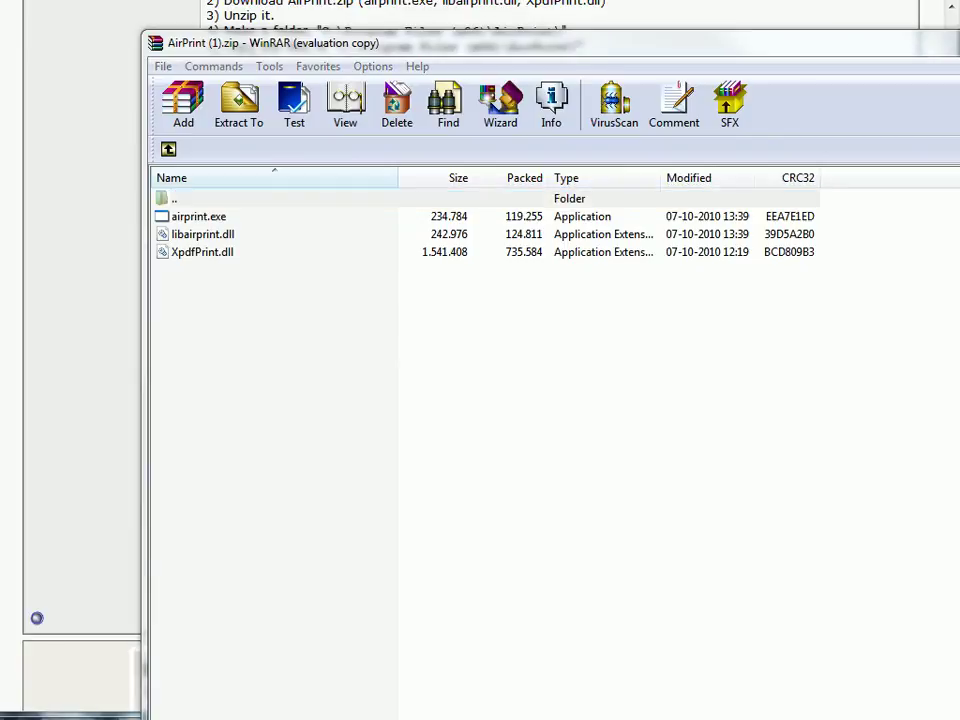
Open C:\Program Files (x86)\AirPrint in File Explorer and select all the files in it
{"action": "left_click_drag", "start_coordinate": [9, 2], "coordinate": [481, 52]}
{"action": "double_click", "coordinate": [450, 182]}
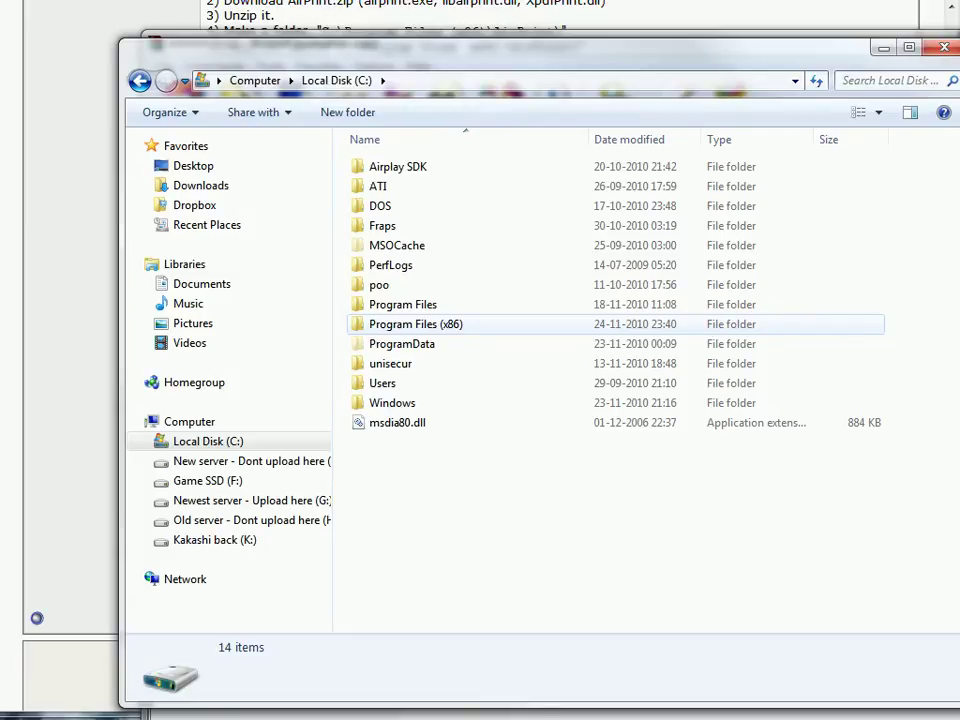
{"action": "double_click", "coordinate": [415, 324]}
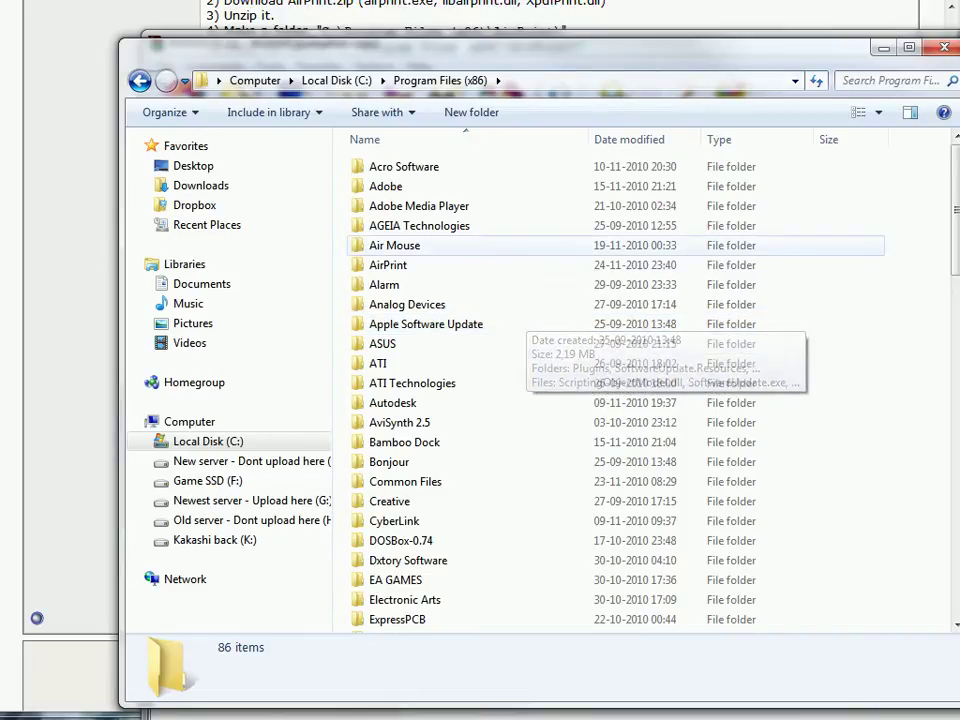
{"action": "double_click", "coordinate": [440, 265]}
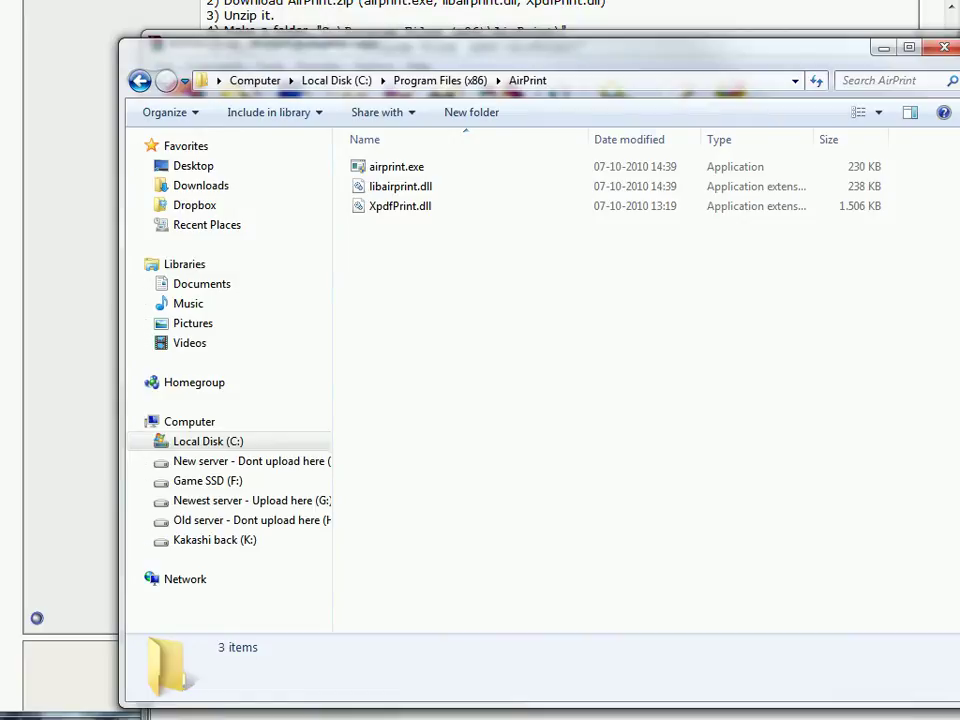
{"action": "key", "text": "ctrl+a"}
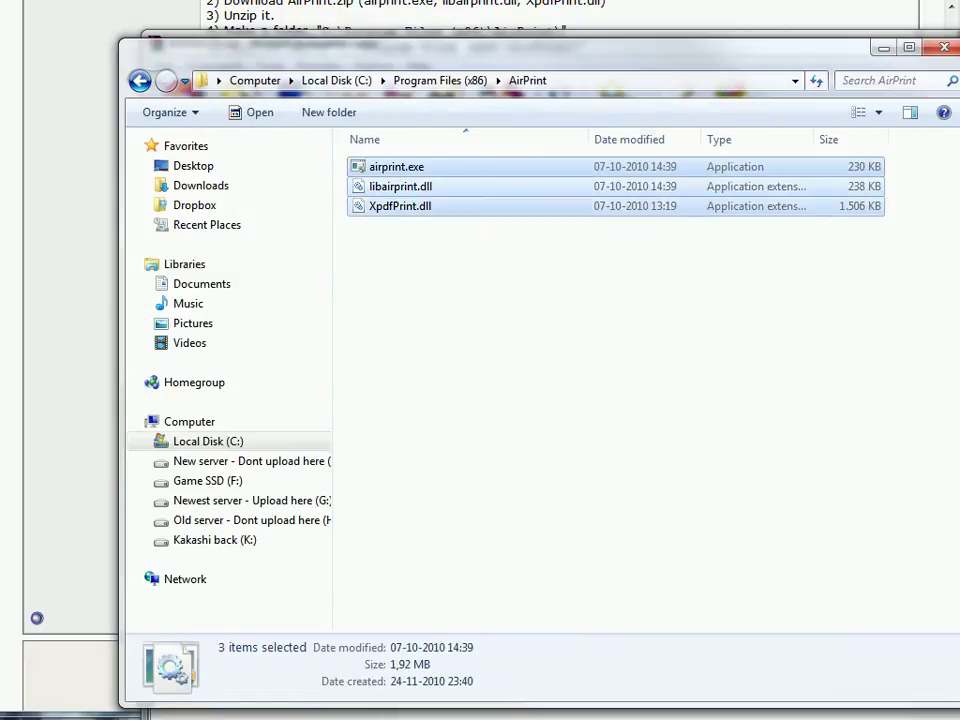
Close the AirPrint folder window and clear the archive window off the screen
{"action": "left_click", "coordinate": [941, 47]}
{"action": "left_click_drag", "start_coordinate": [700, 46], "coordinate": [369, 82]}
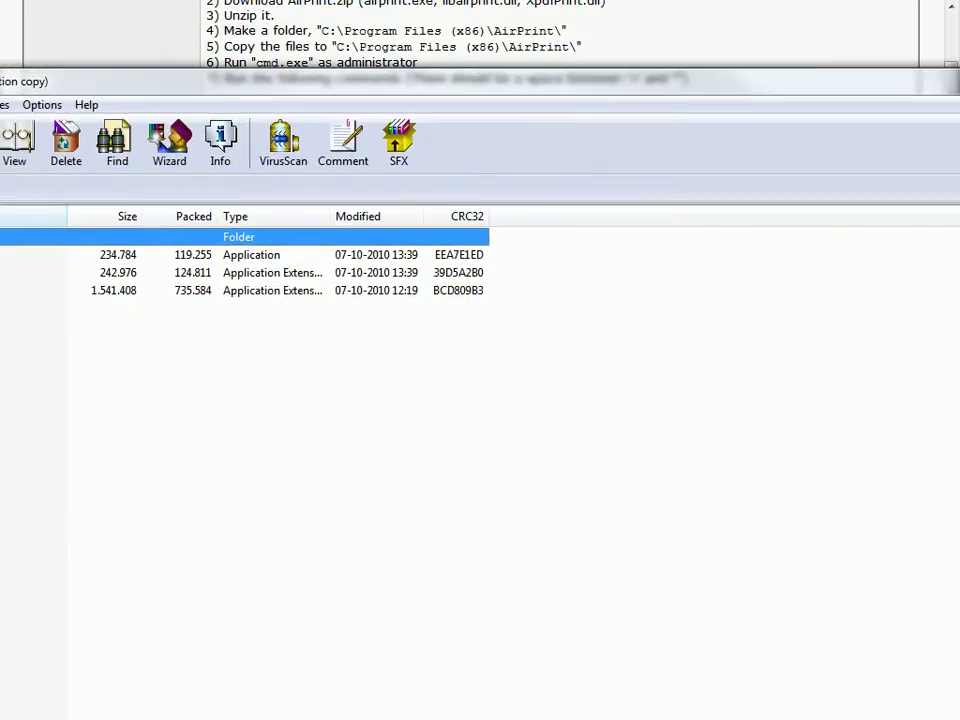
{"action": "key", "text": "super+Down"}
{"action": "scroll", "coordinate": [480, 360], "scroll_direction": "up", "scroll_amount": 1}
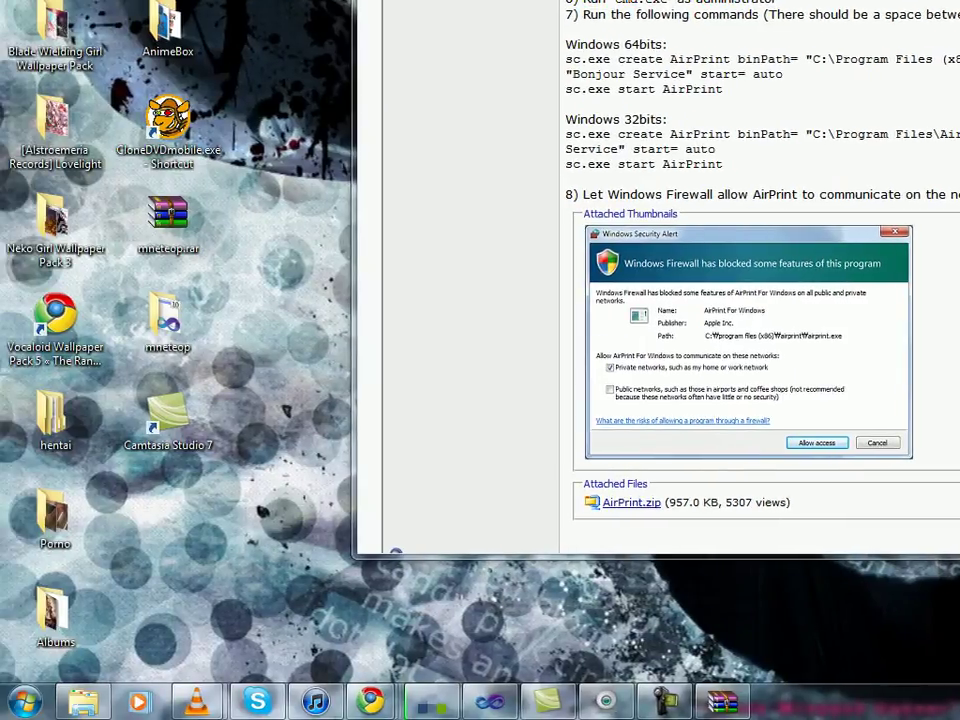
Search for cmd, launch cmd.exe as administrator and place its window over the lower part of the forum post
{"action": "left_click", "coordinate": [24, 701]}
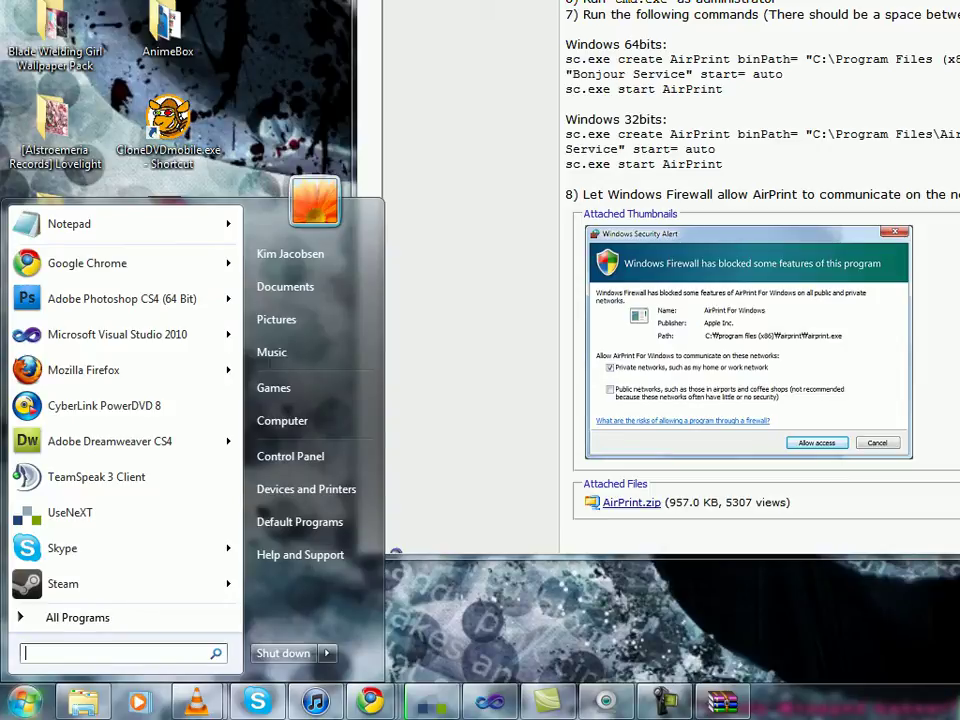
{"action": "type", "text": "cmd"}
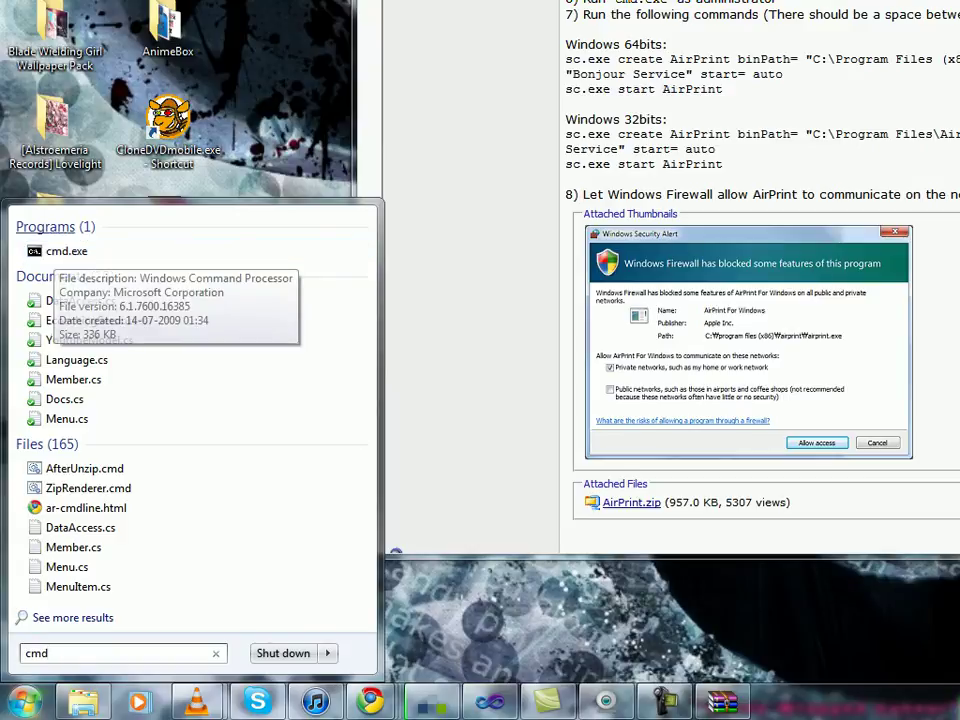
{"action": "right_click", "coordinate": [60, 252]}
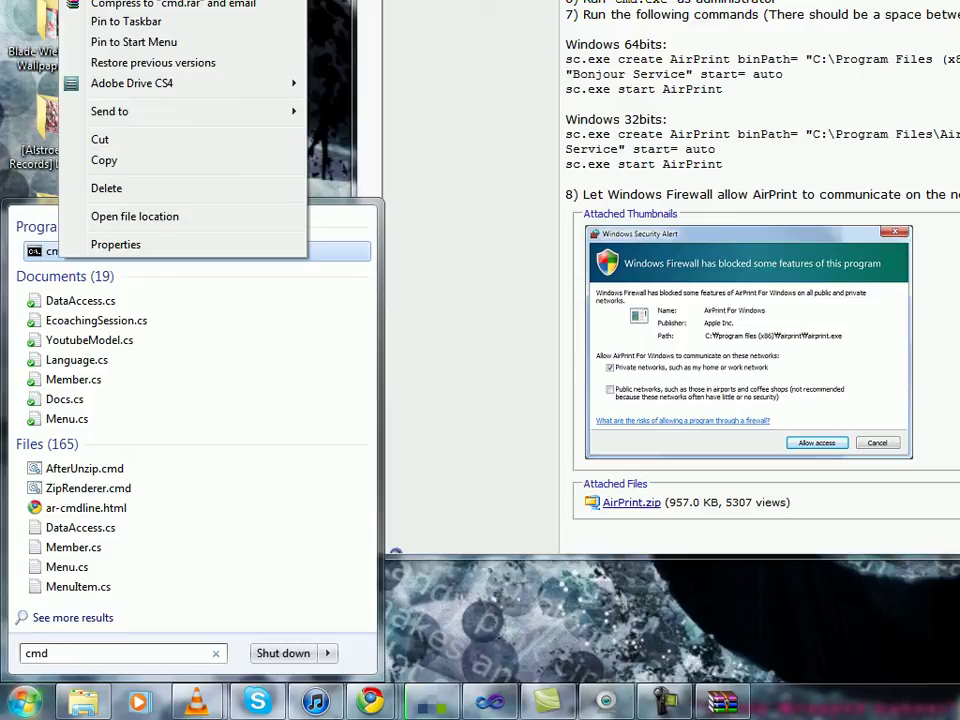
{"action": "key", "text": "Escape"}
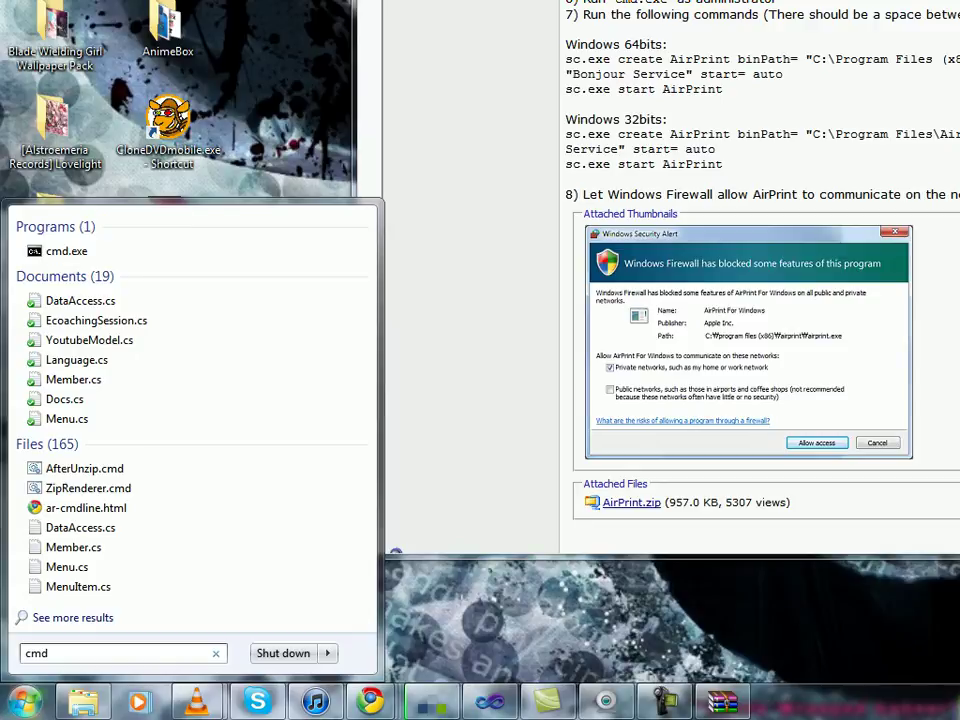
{"action": "key", "text": "Return"}
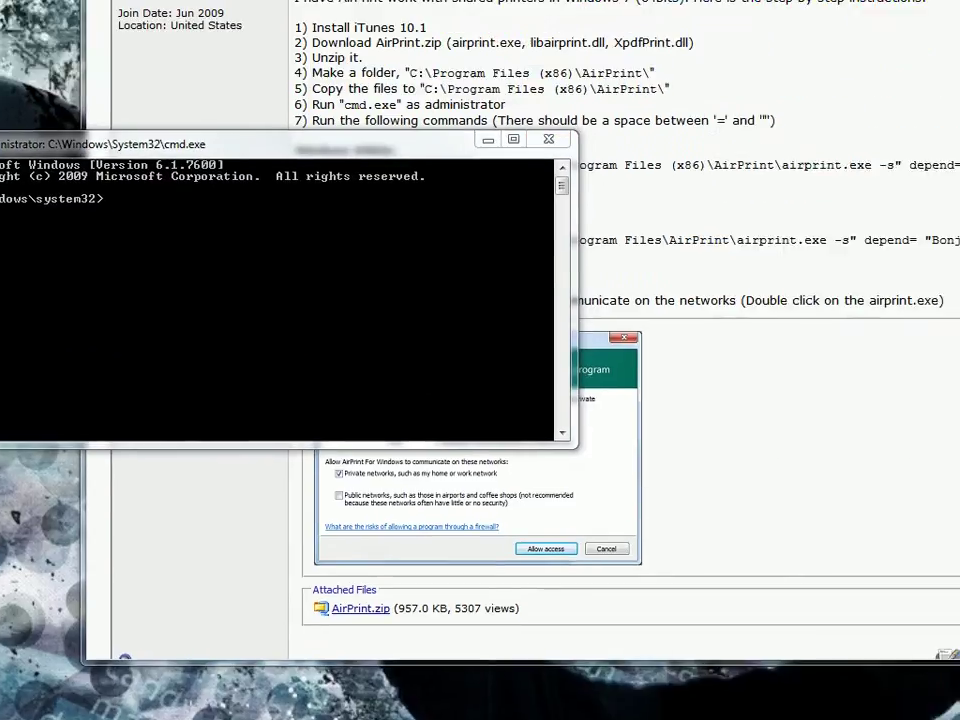
{"action": "left_click_drag", "start_coordinate": [300, 143], "coordinate": [503, 280]}
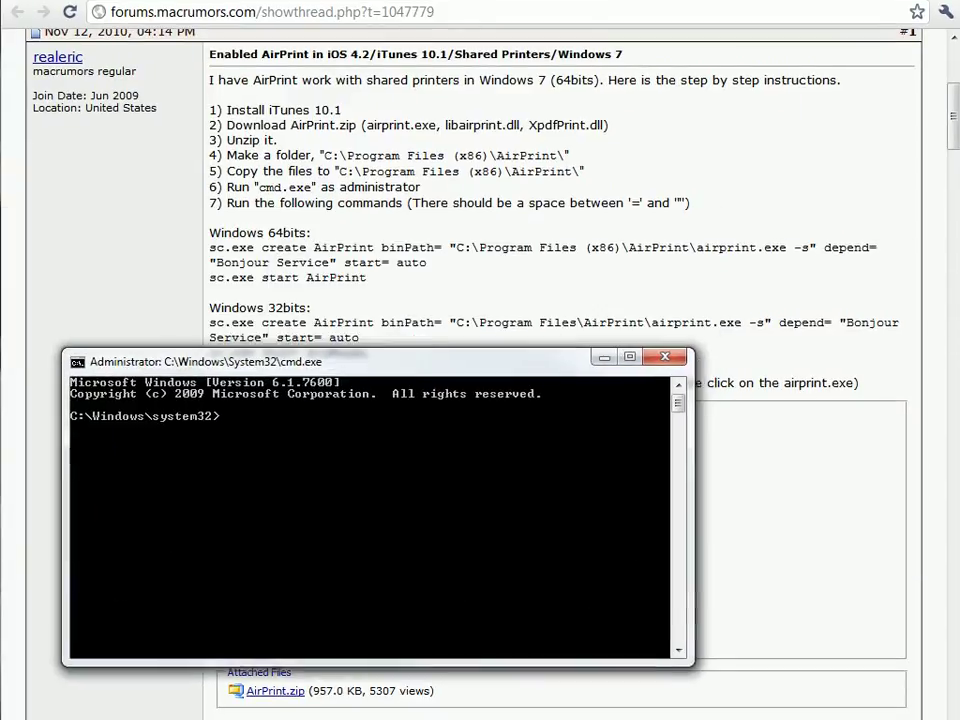
{"action": "left_click_drag", "start_coordinate": [330, 361], "coordinate": [320, 397]}
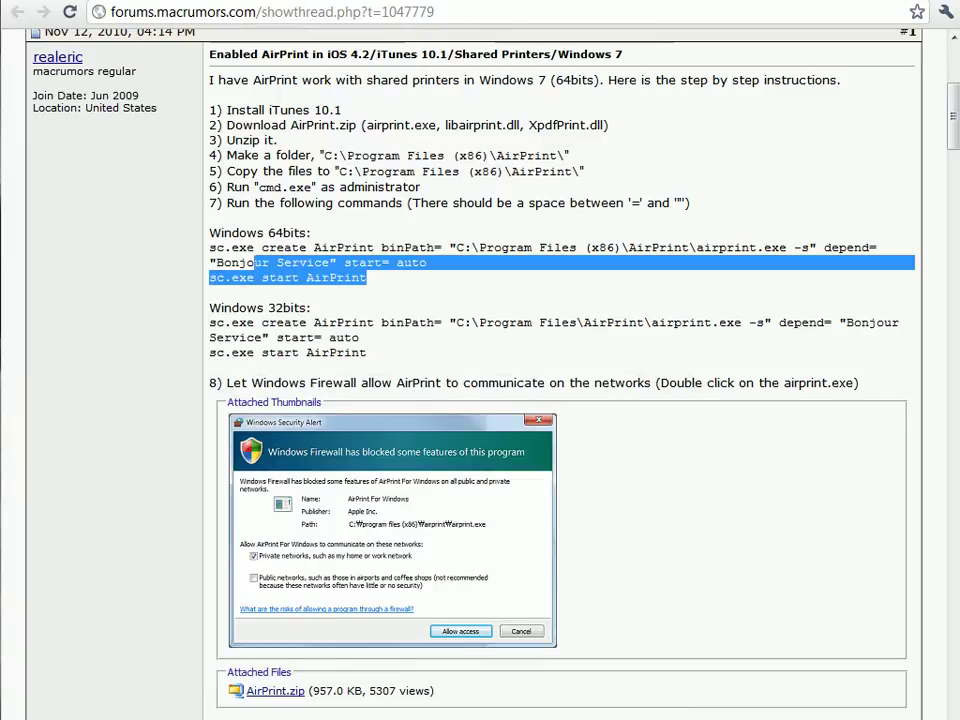
Copy the Windows 64bits sc.exe create and sc.exe start AirPrint commands from the forum post
{"action": "left_click_drag", "start_coordinate": [254, 262], "coordinate": [209, 247]}
{"action": "key", "text": "super+c"}
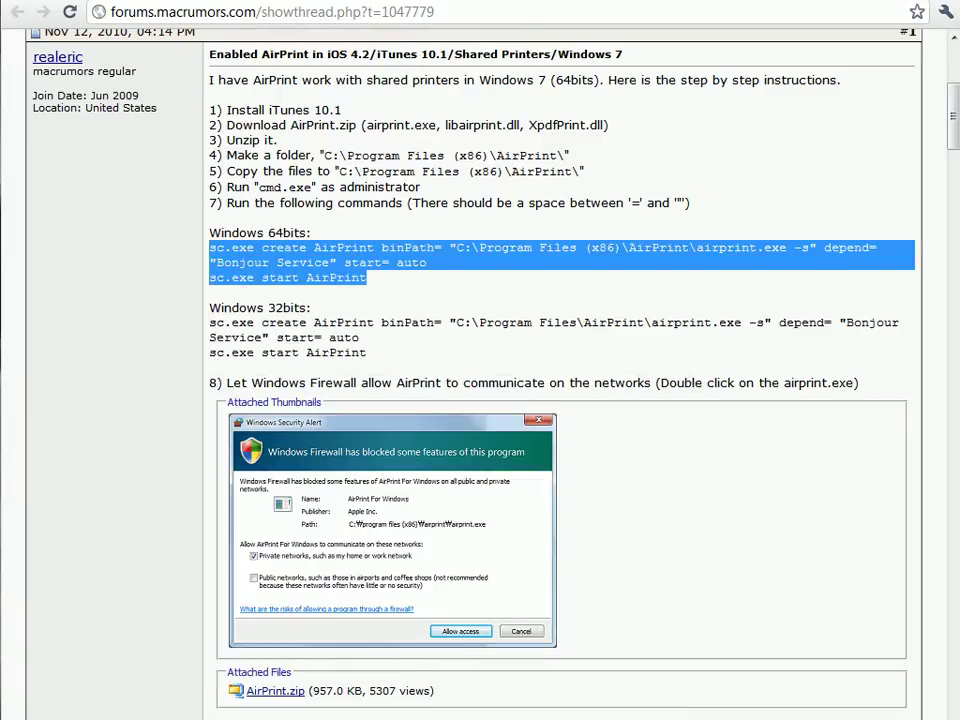
{"action": "right_click", "coordinate": [236, 191]}
{"action": "left_click", "coordinate": [310, 208]}
Paste and run the copied AirPrint service create and start commands in the command prompt, and close its window
{"action": "key", "text": "alt+Tab"}
{"action": "right_click", "coordinate": [241, 454]}
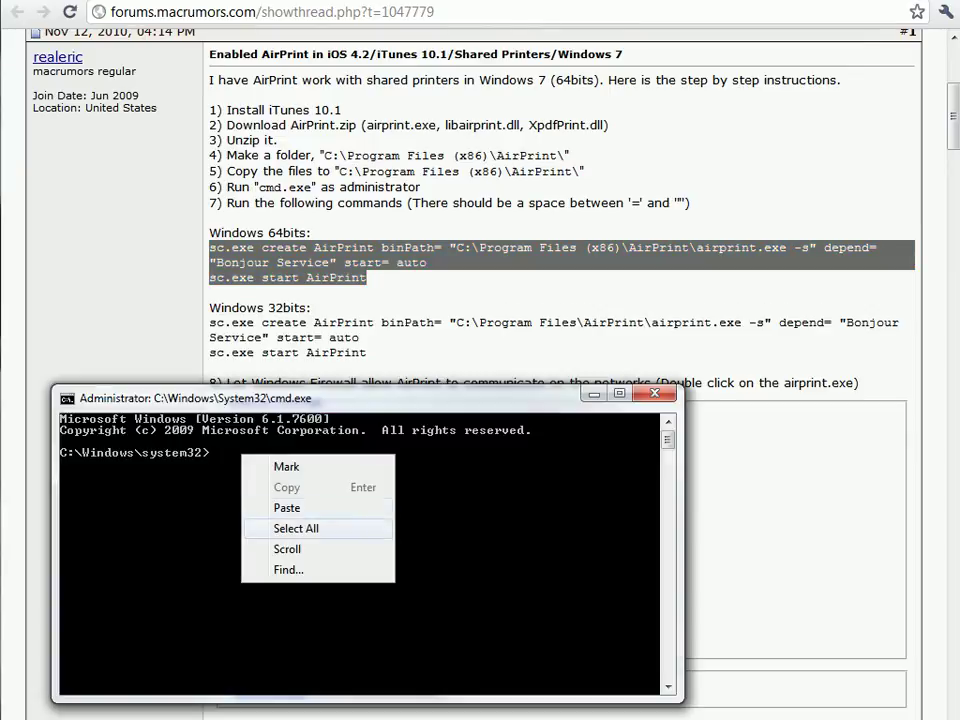
{"action": "left_click", "coordinate": [287, 507]}
{"action": "left_click_drag", "start_coordinate": [330, 397], "coordinate": [456, 225]}
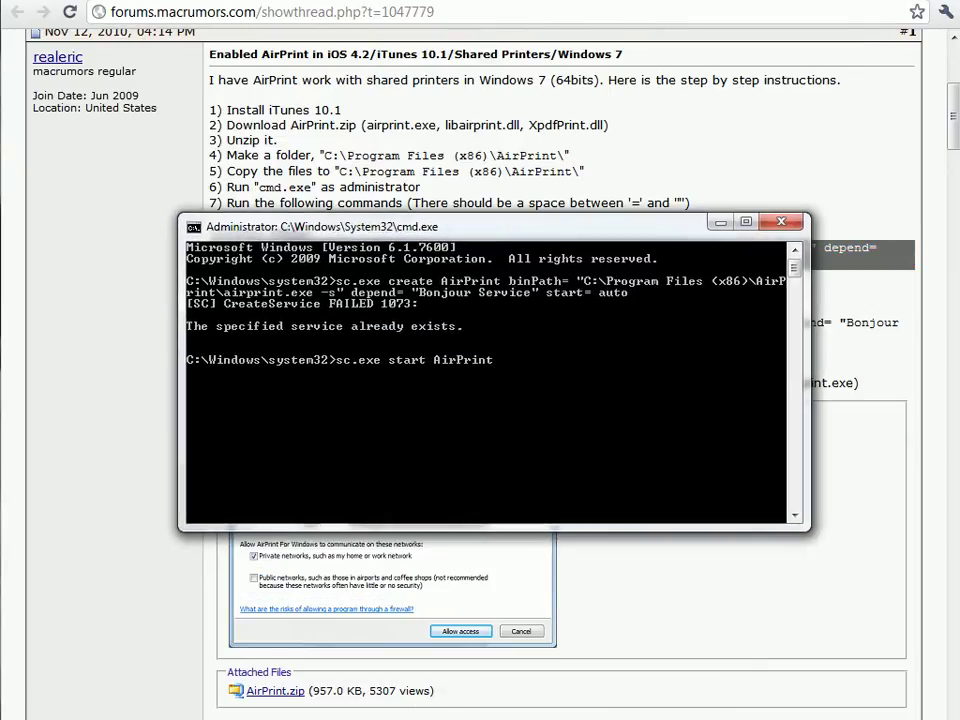
{"action": "key", "text": "Return"}
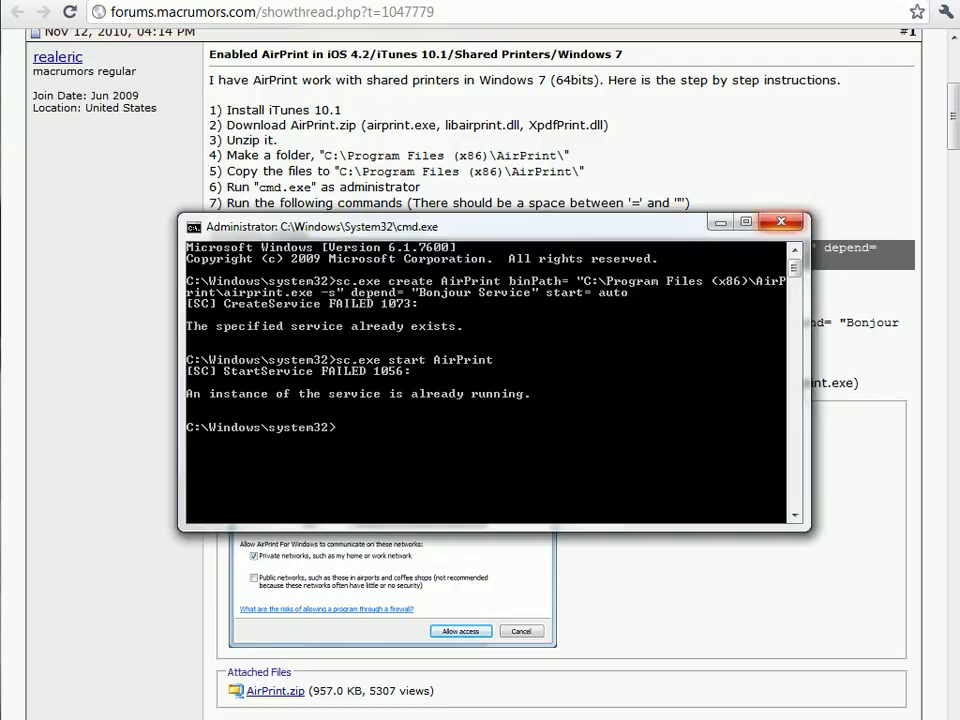
{"action": "left_click", "coordinate": [781, 221]}
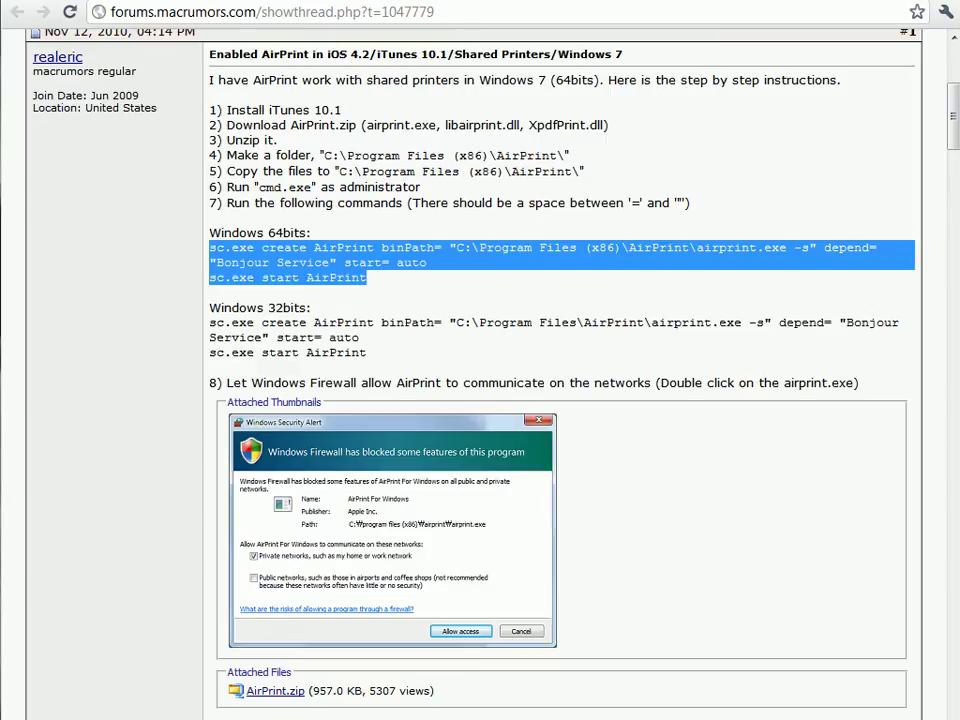
Close the stray folder window, inspect the files in C:\Program Files (x86)\AirPrint, and minimize that folder's window
{"action": "key", "text": "alt+Tab"}
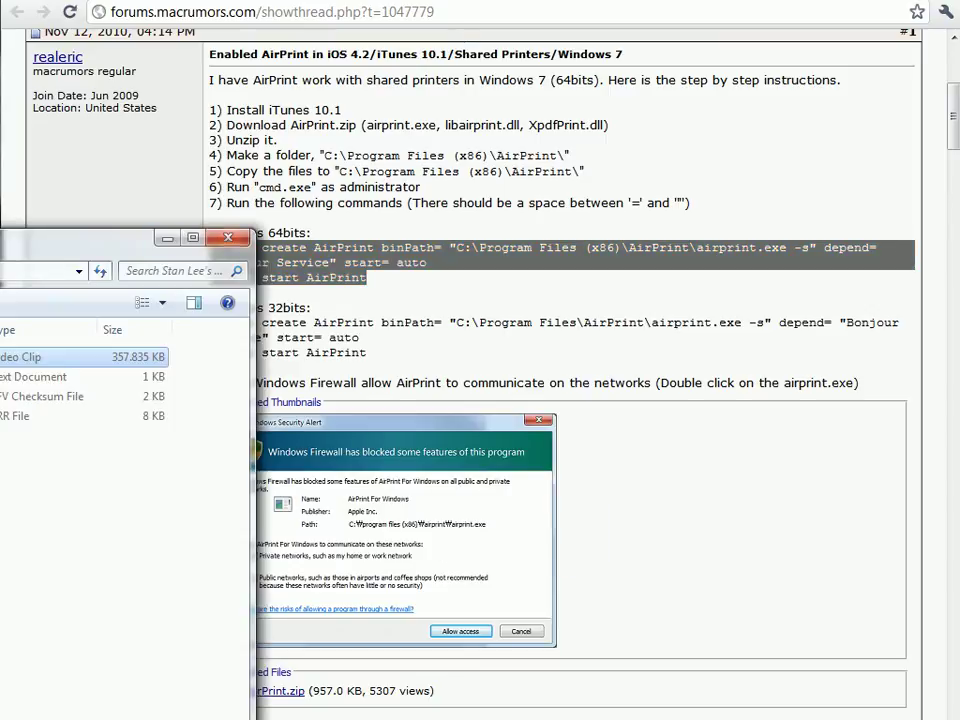
{"action": "left_click", "coordinate": [228, 238]}
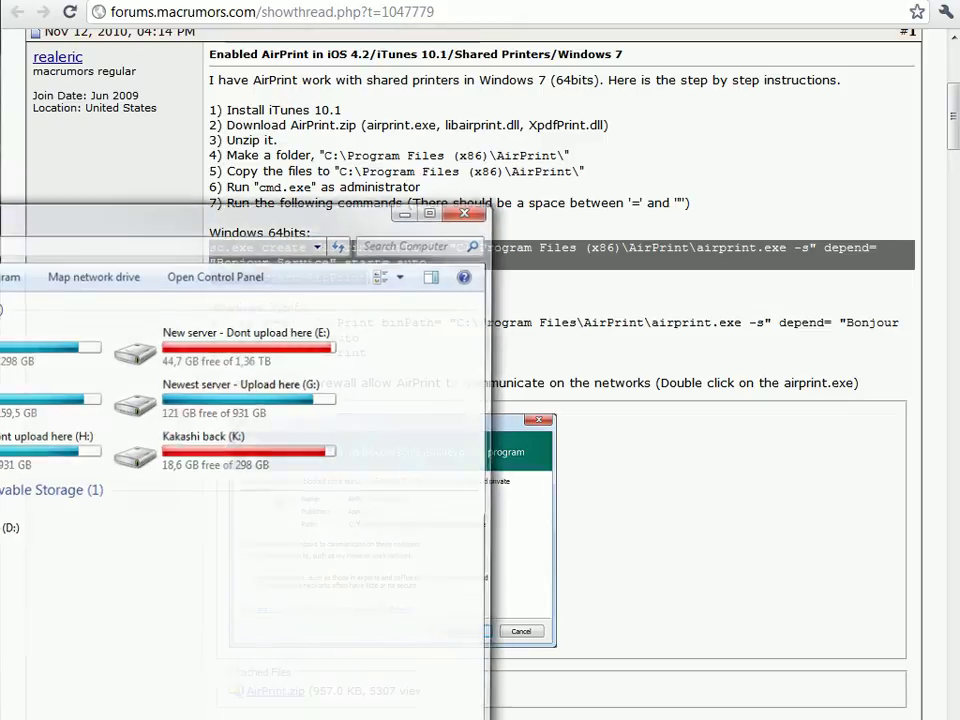
{"action": "left_click_drag", "start_coordinate": [250, 208], "coordinate": [677, 88]}
{"action": "double_click", "coordinate": [429, 216]}
{"action": "left_click", "coordinate": [179, 476]}
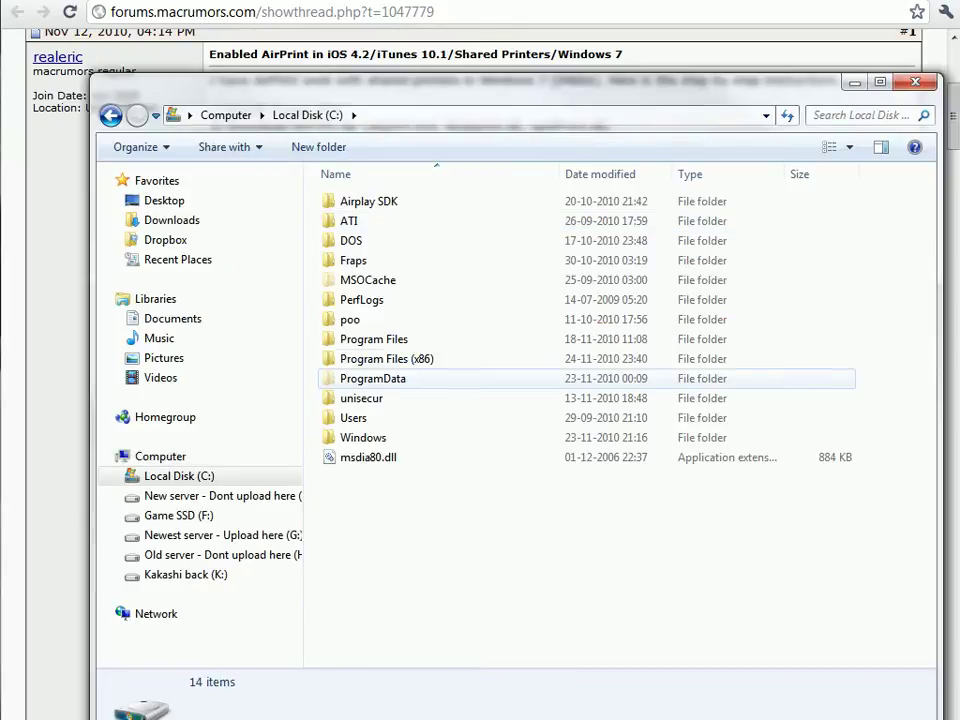
{"action": "double_click", "coordinate": [387, 359]}
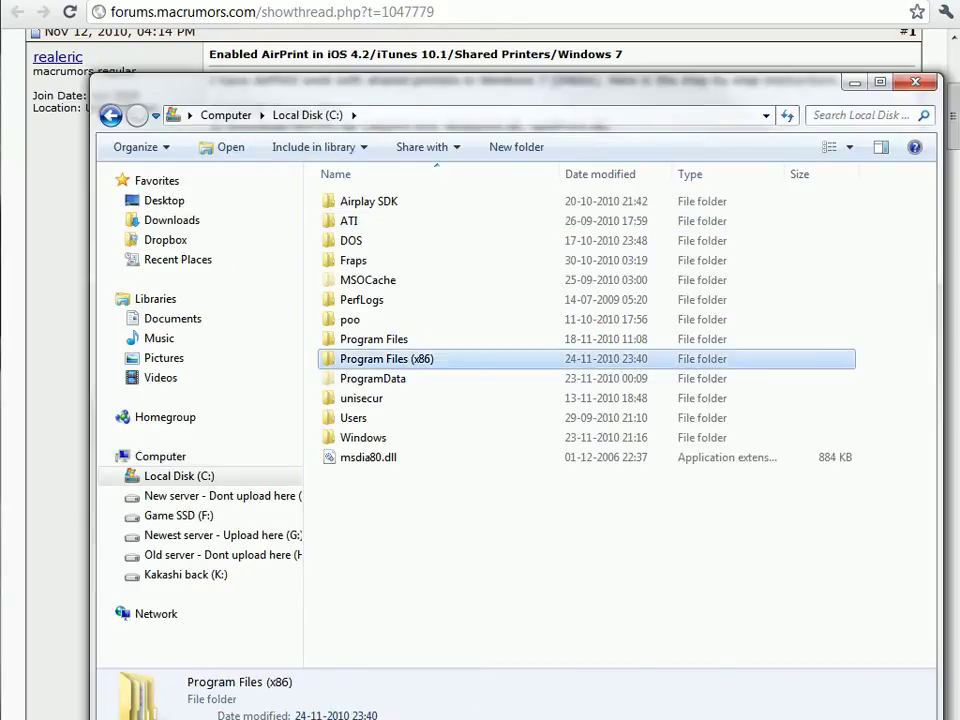
{"action": "double_click", "coordinate": [358, 300]}
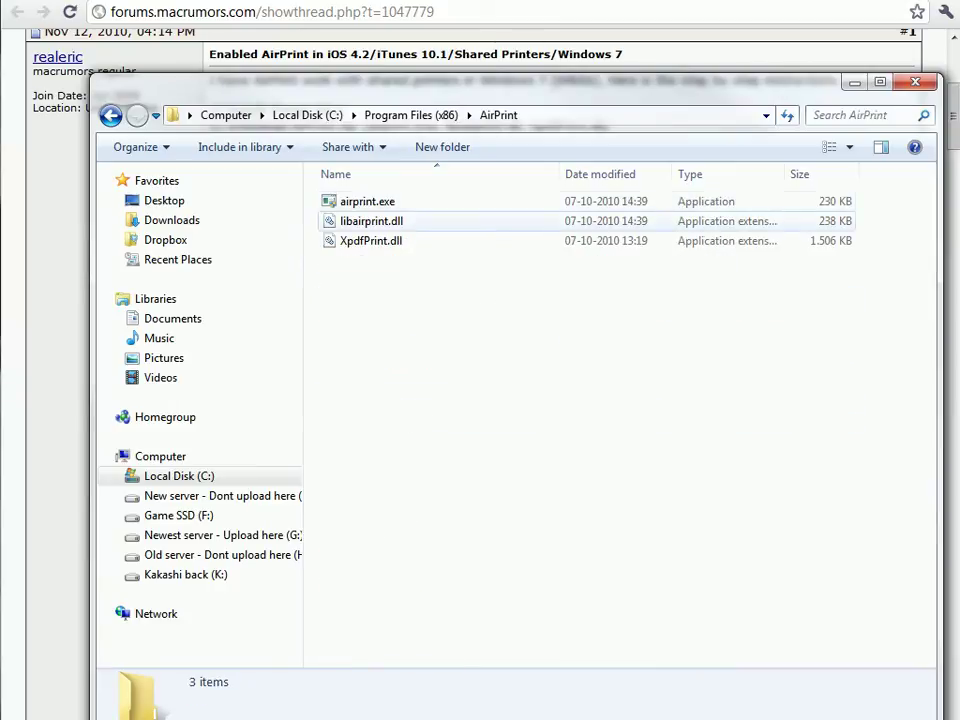
{"action": "left_click", "coordinate": [855, 82]}
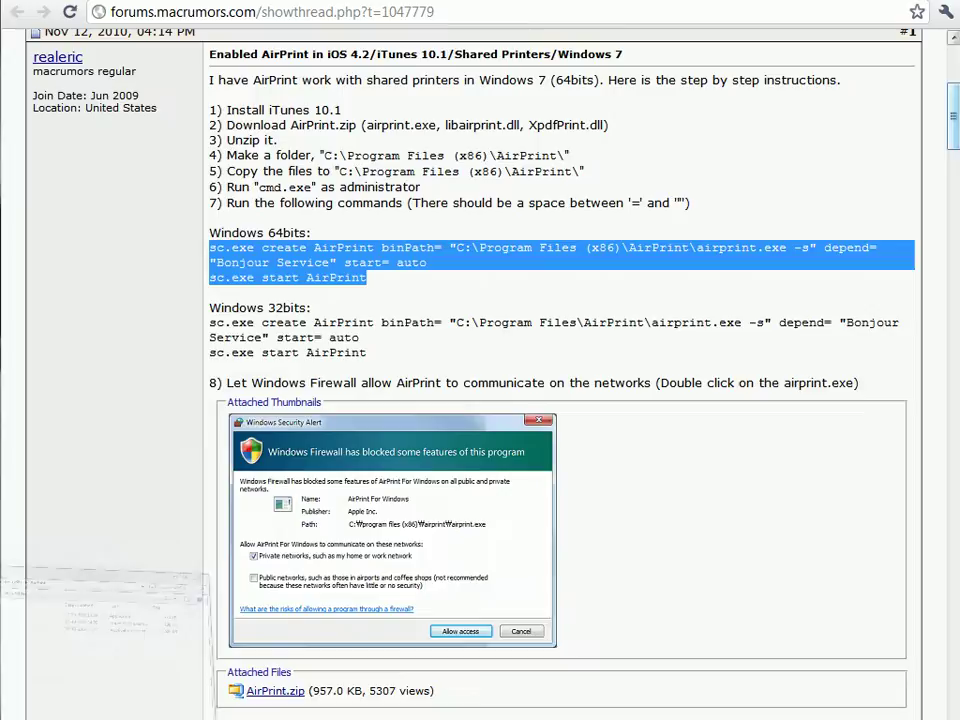
{"action": "scroll", "coordinate": [480, 360], "scroll_direction": "down", "scroll_amount": 5}
{"action": "scroll", "coordinate": [390, 360], "scroll_direction": "up", "scroll_amount": 1}
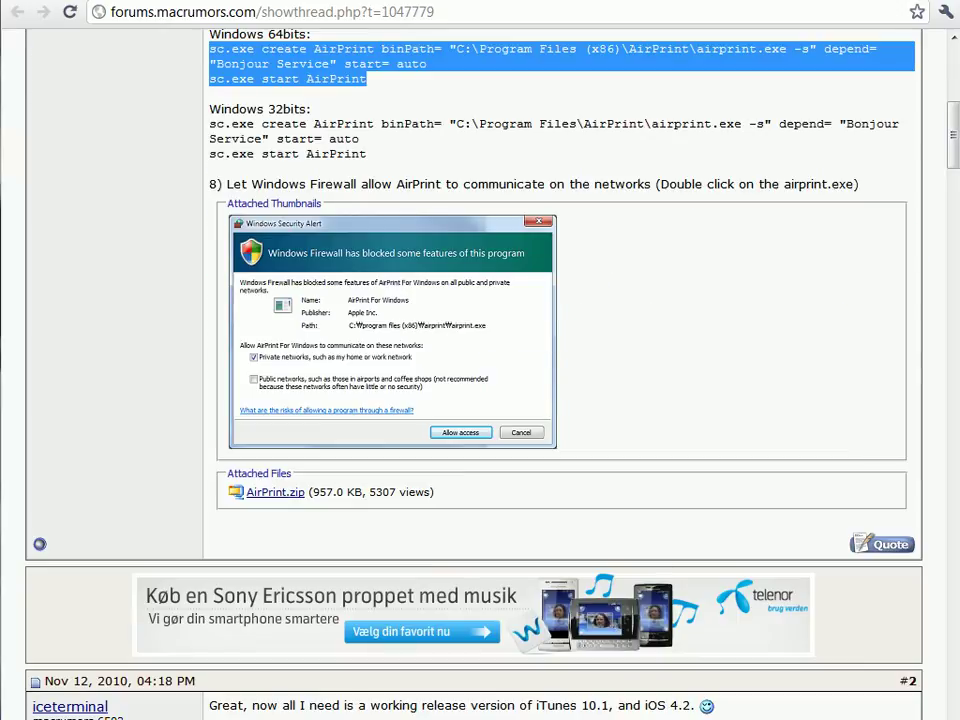
{"action": "scroll", "coordinate": [480, 360], "scroll_direction": "up", "scroll_amount": 2}
{"action": "scroll", "coordinate": [480, 360], "scroll_direction": "down", "scroll_amount": 2}
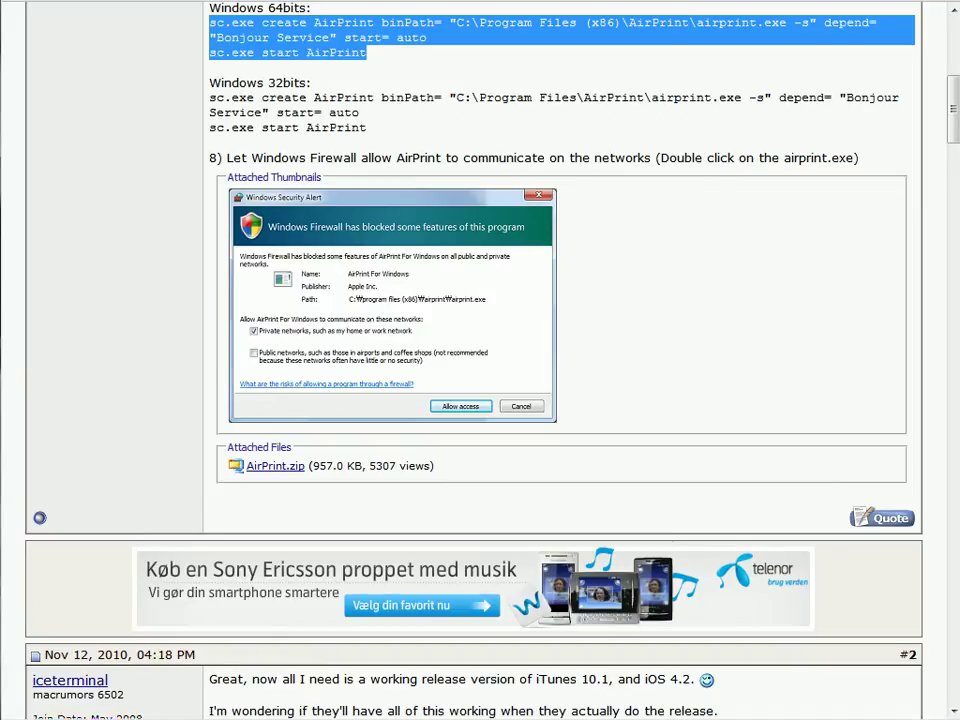
{"action": "key", "text": "super"}
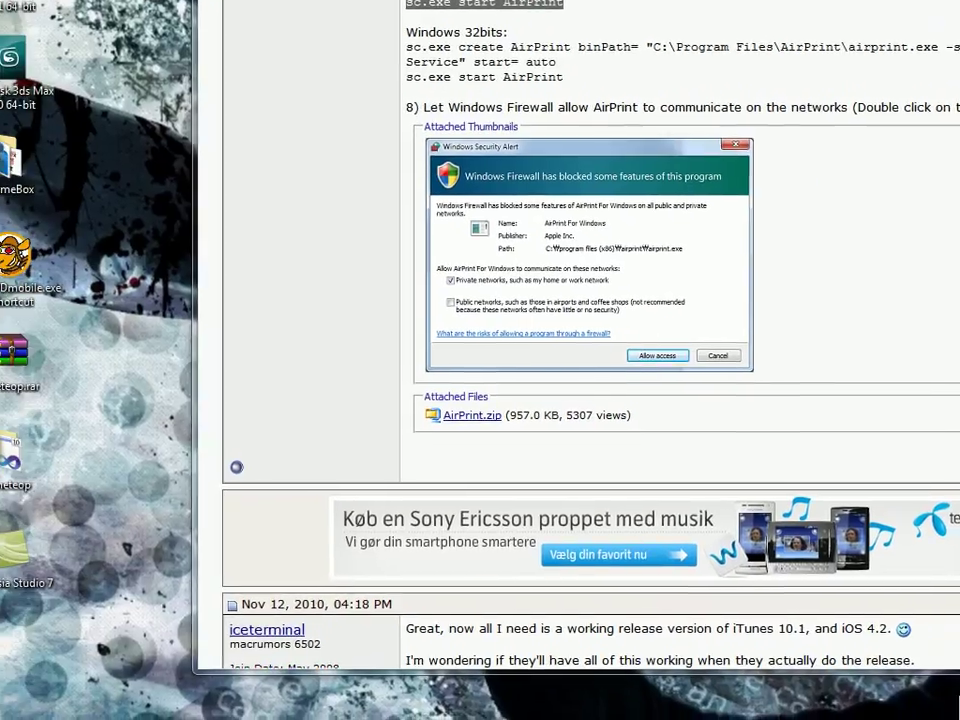
{"action": "key", "text": "super"}
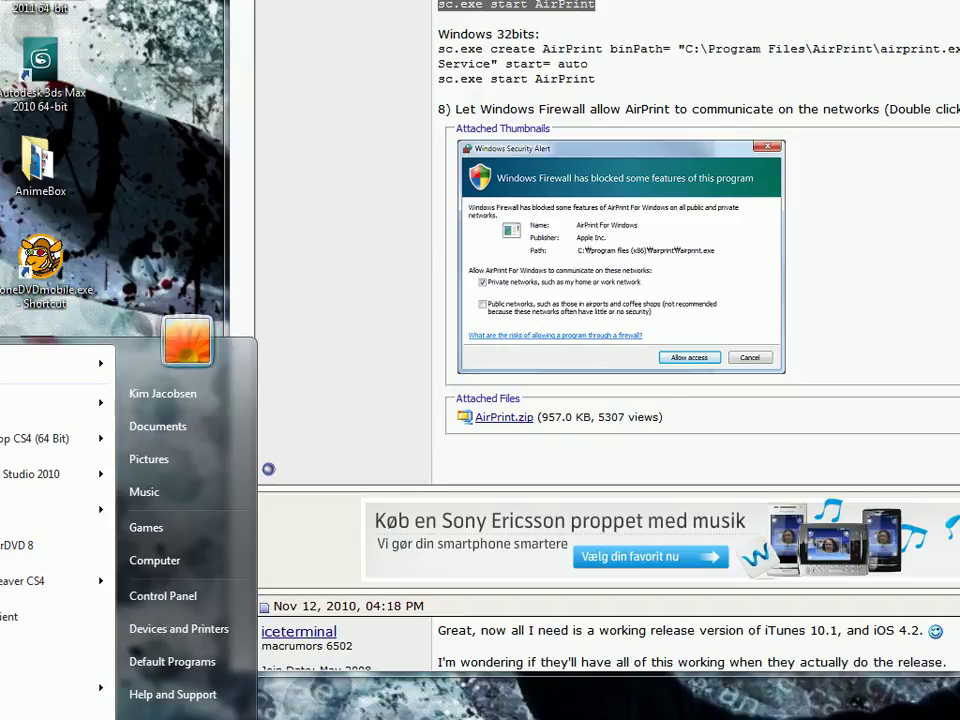
{"action": "key", "text": "Escape"}
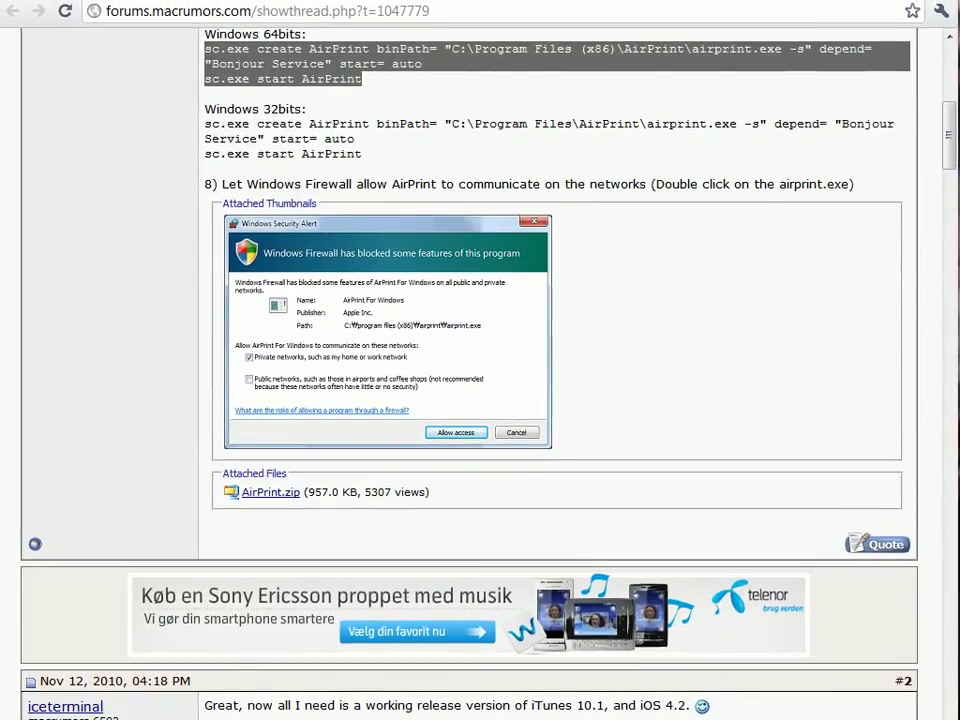
Skim the replies on the thread's first page and return to review the first post's AirPrint instructions and firewall example
{"action": "scroll", "coordinate": [713, 120], "scroll_direction": "down", "scroll_amount": 5}
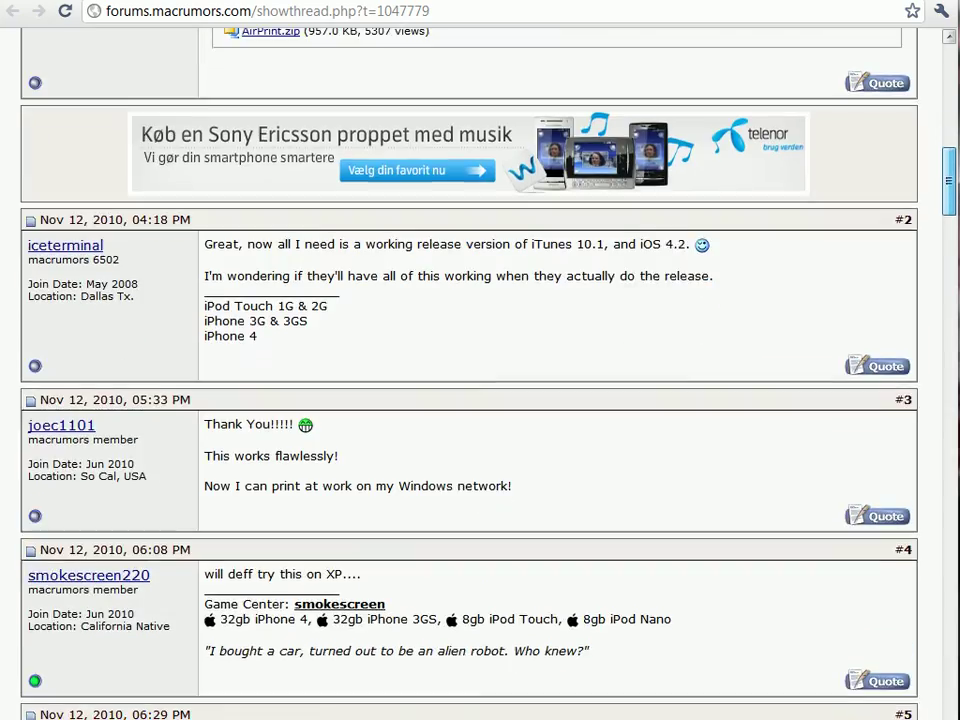
{"action": "scroll", "coordinate": [480, 400], "scroll_direction": "down", "scroll_amount": 20}
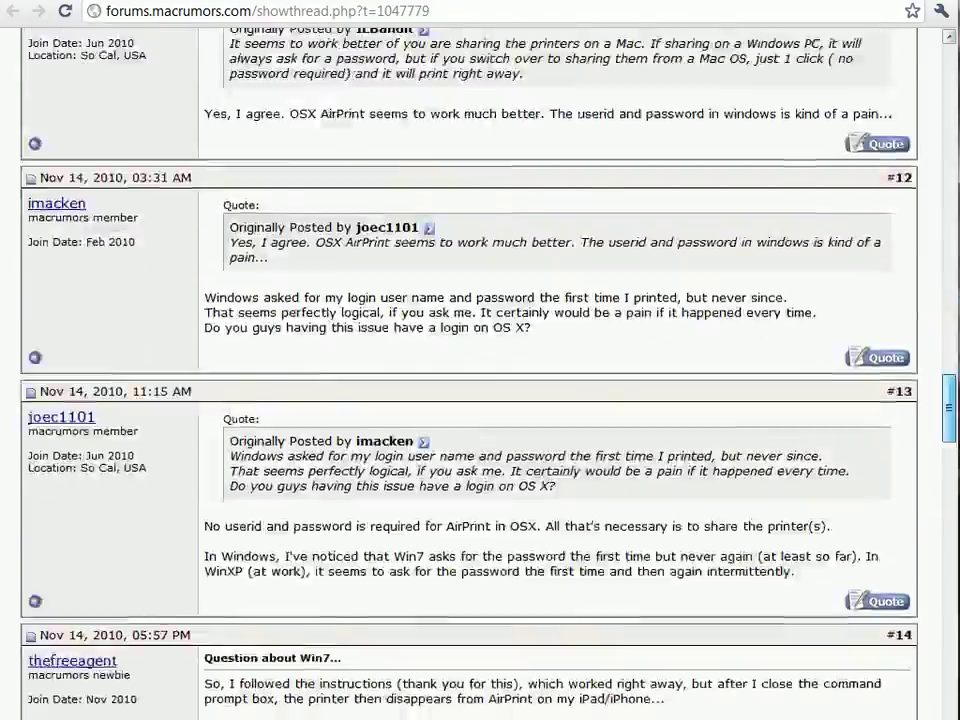
{"action": "scroll", "coordinate": [480, 400], "scroll_direction": "down", "scroll_amount": 20}
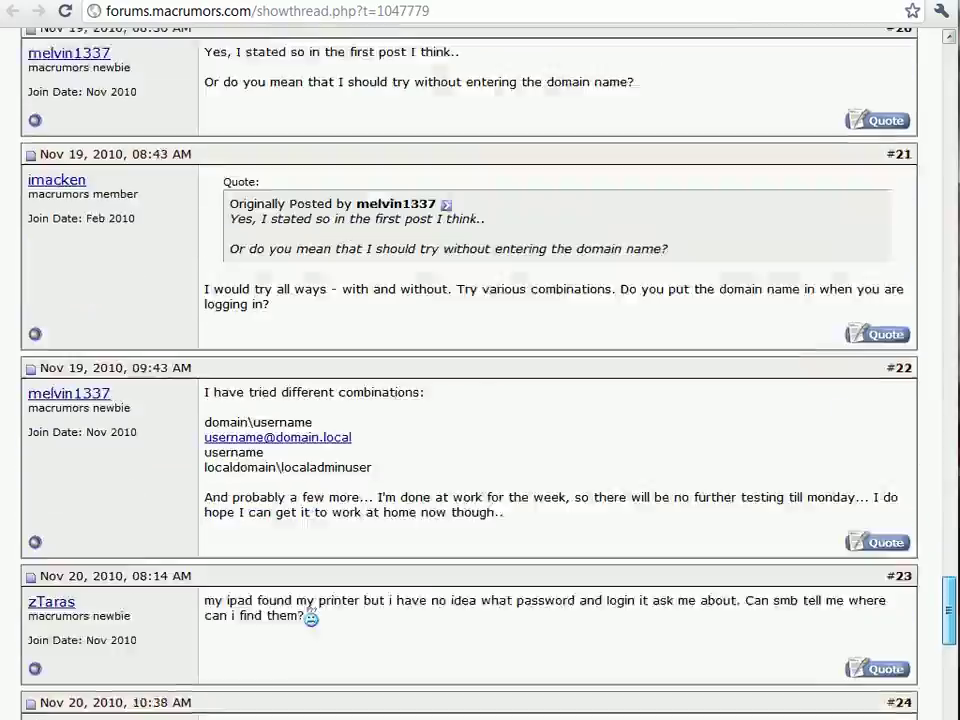
{"action": "scroll", "coordinate": [480, 400], "scroll_direction": "down", "scroll_amount": 5}
{"action": "scroll", "coordinate": [480, 400], "scroll_direction": "up", "scroll_amount": 20}
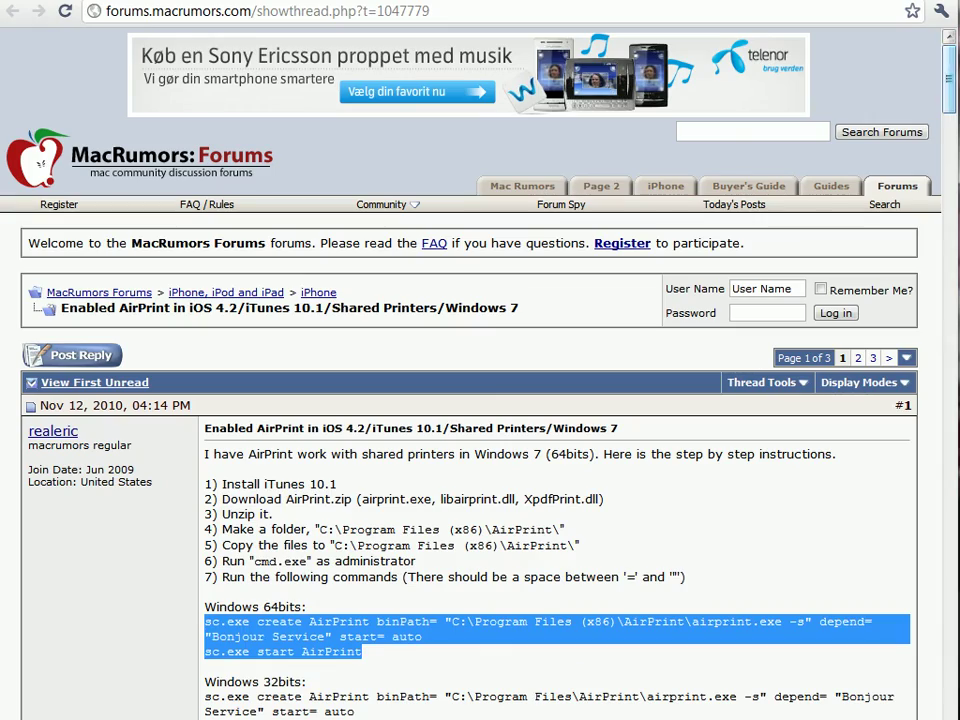
{"action": "scroll", "coordinate": [480, 400], "scroll_direction": "down", "scroll_amount": 2}
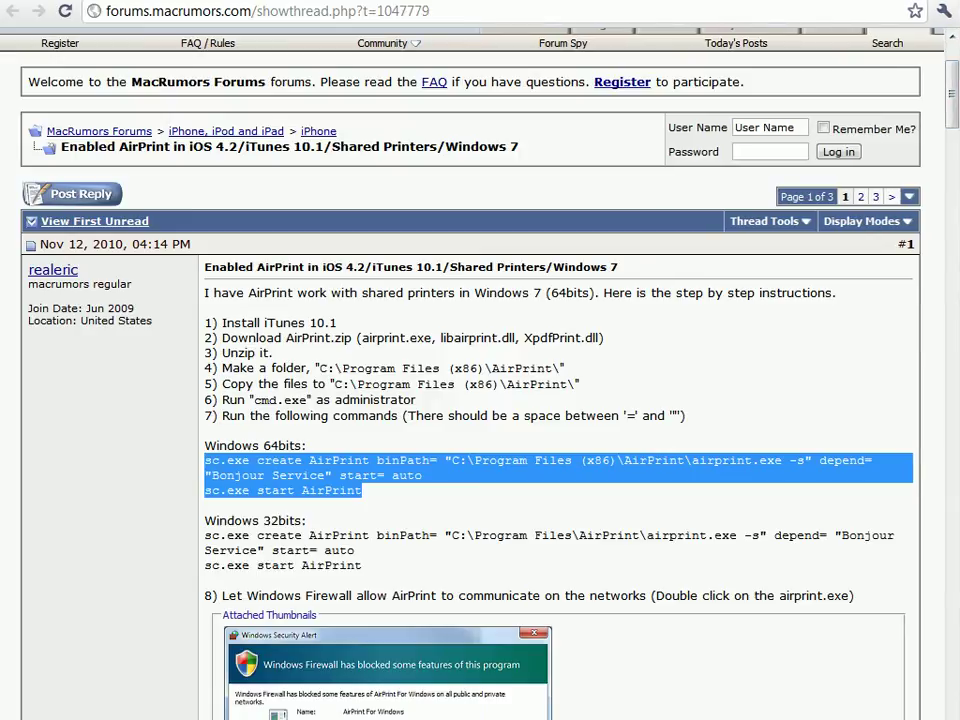
{"action": "scroll", "coordinate": [480, 400], "scroll_direction": "down", "scroll_amount": 1}
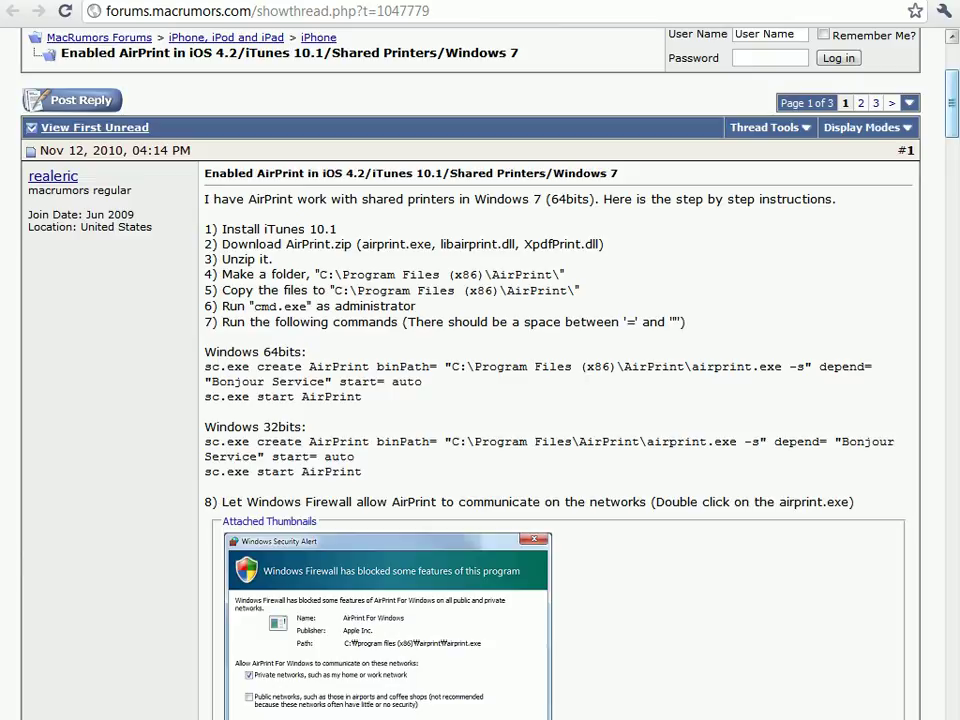
{"action": "mouse_move", "coordinate": [951, 103]}
{"action": "left_mouse_down"}
{"action": "mouse_move", "coordinate": [951, 88]}
{"action": "mouse_move", "coordinate": [951, 118]}
{"action": "left_mouse_up"}
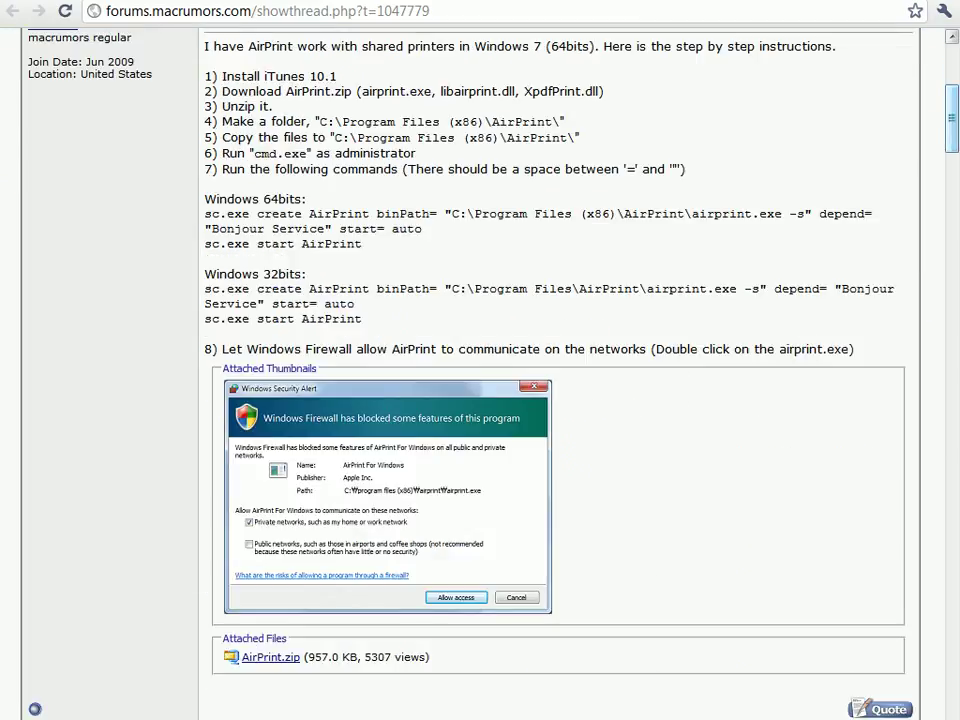